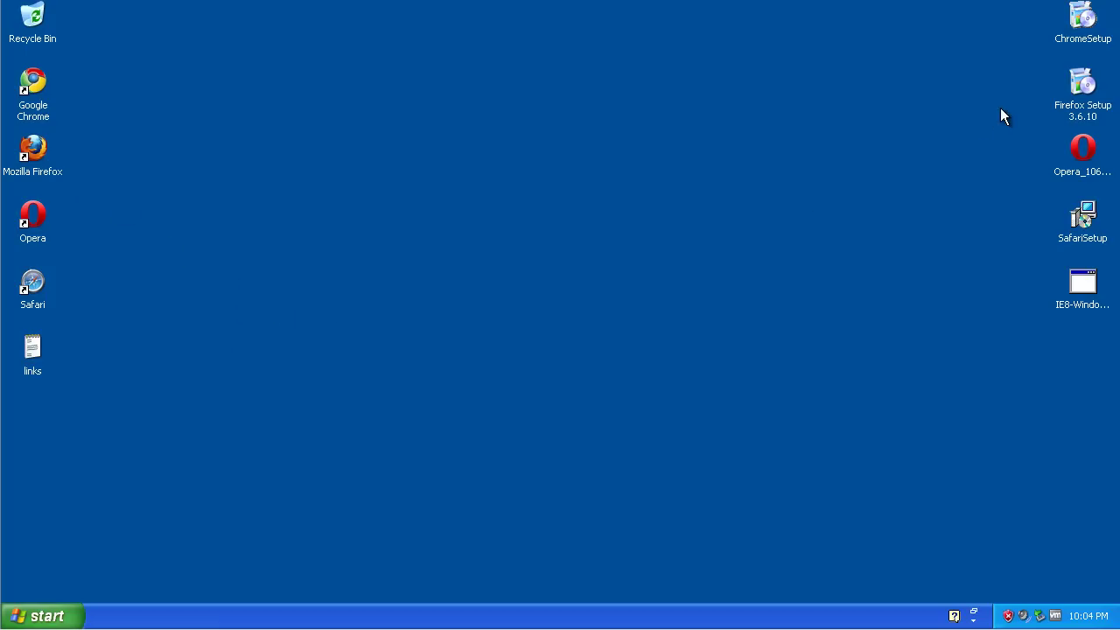
Step: Check the file size of the ChromeSetup installer in its file properties, leaving the properties unchanged
right_click(1081, 28)
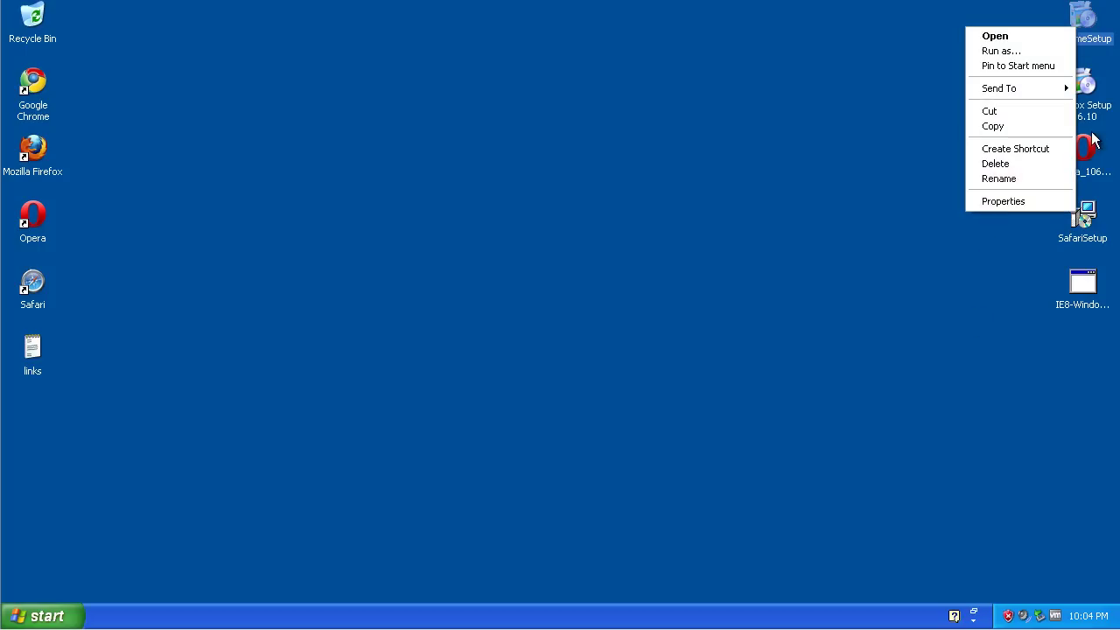
click(1014, 204)
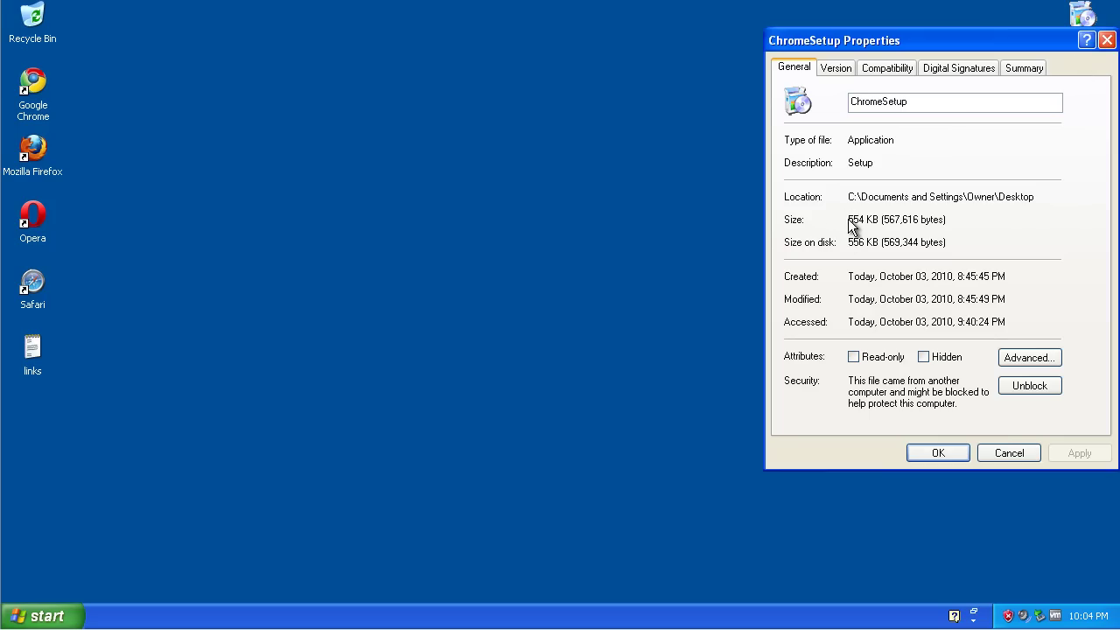
drag(848, 221, 864, 221)
click(887, 223)
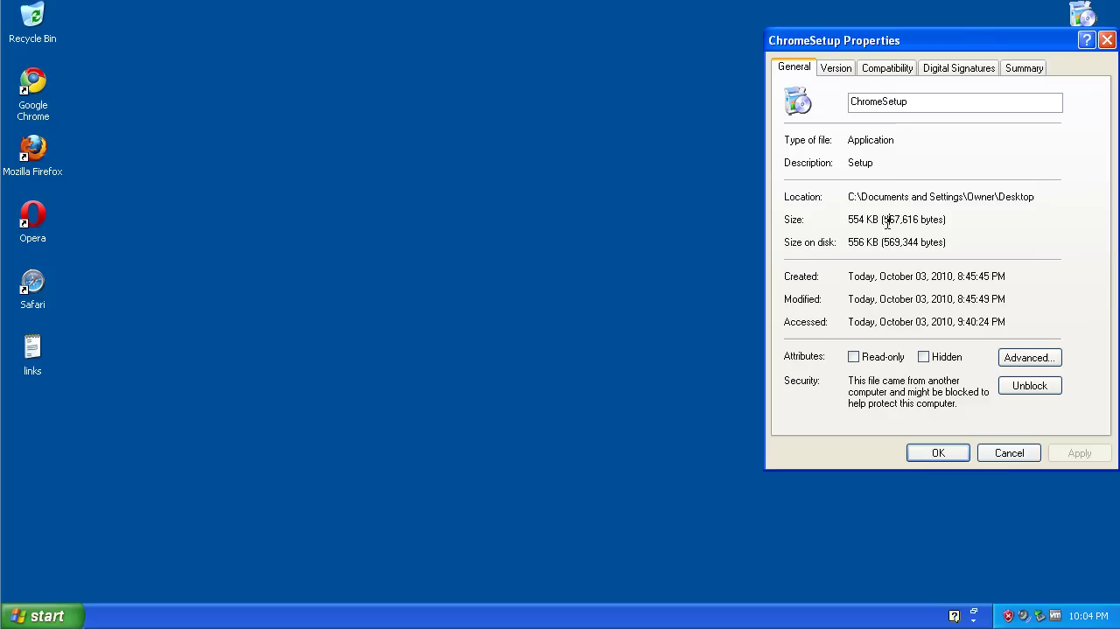
click(1006, 453)
Step: Check the file size of the Firefox Setup 3.6.10 installer in its file properties
right_click(1082, 96)
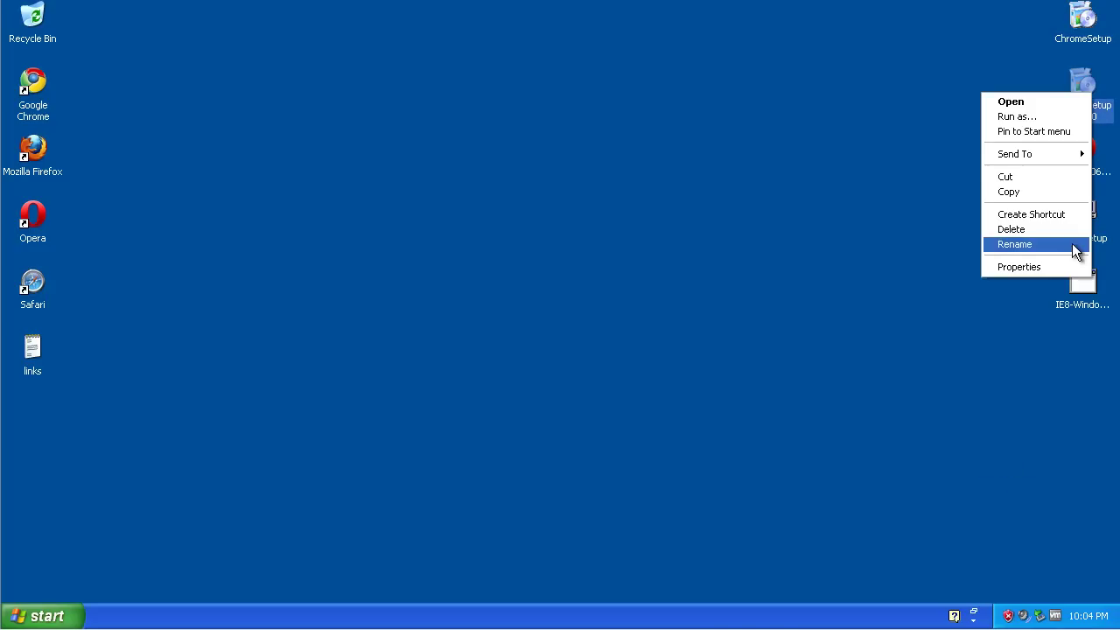
click(1075, 267)
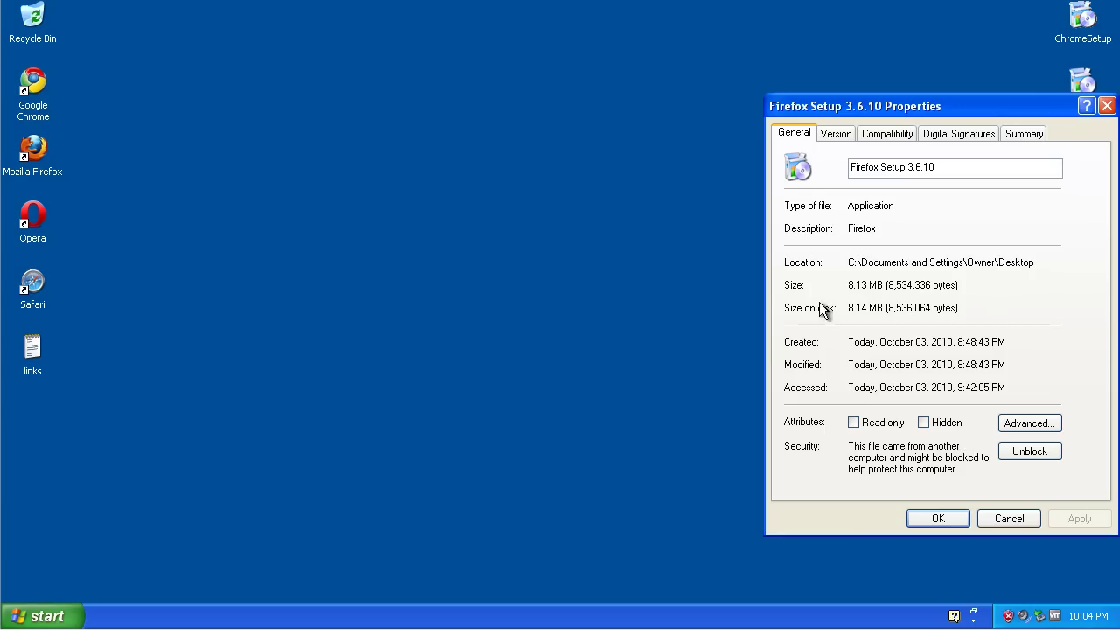
drag(849, 285, 871, 290)
click(933, 289)
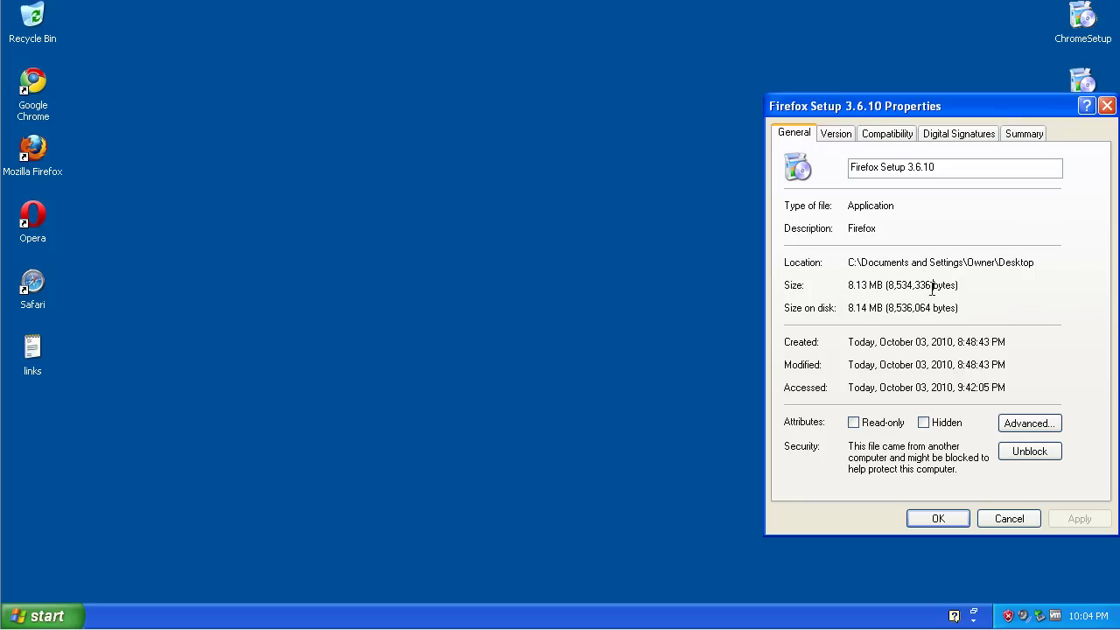
click(1009, 519)
Step: Check the file size of the Opera_1062_en_Setup installer in its file properties
right_click(1087, 165)
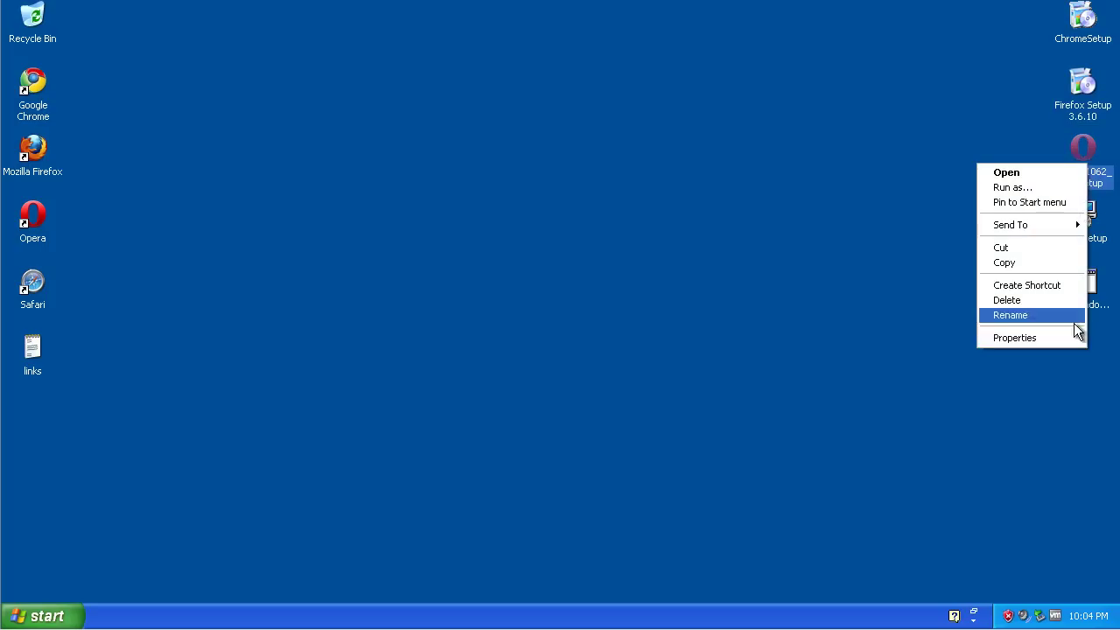
click(1015, 338)
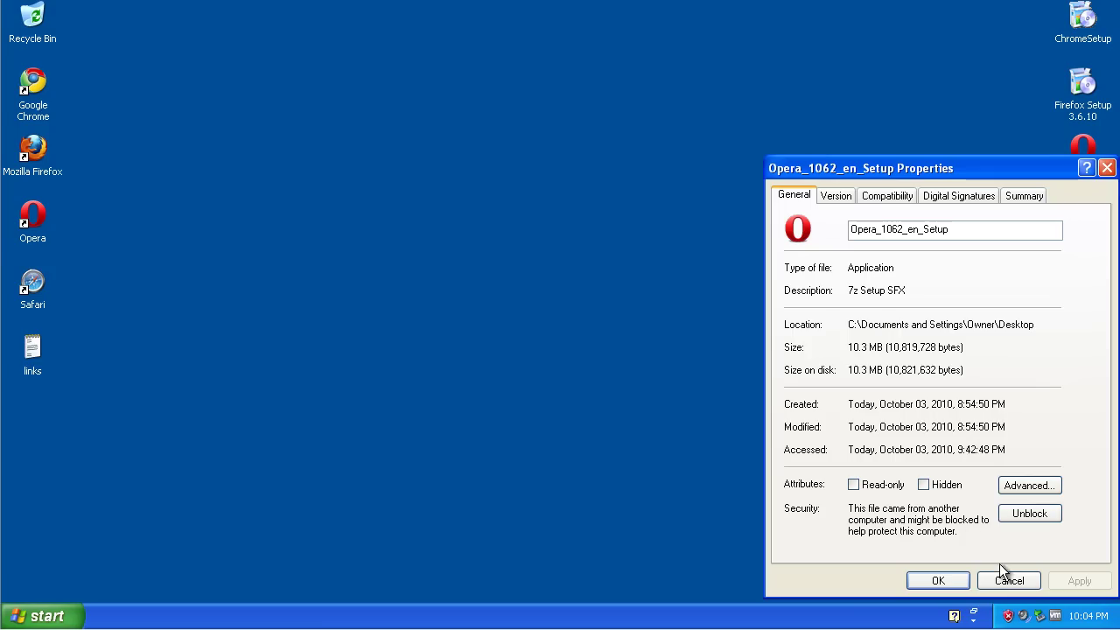
drag(860, 346, 873, 346)
click(1030, 581)
Step: Check the file size of the SafariSetup installer in its file properties
right_click(1085, 234)
click(1071, 403)
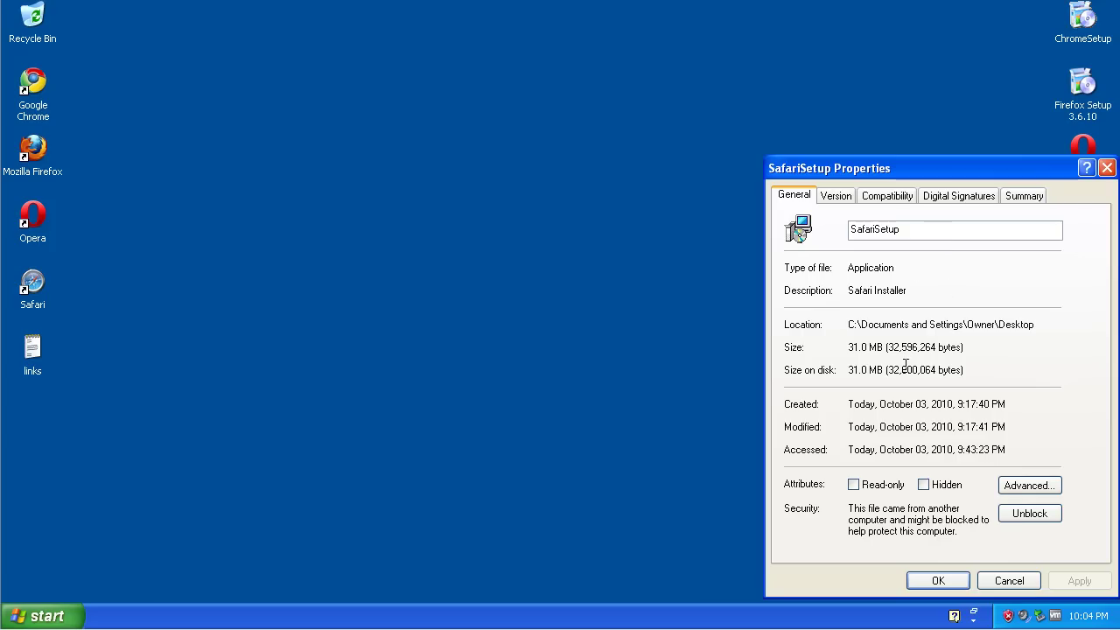
drag(849, 345, 878, 347)
click(957, 330)
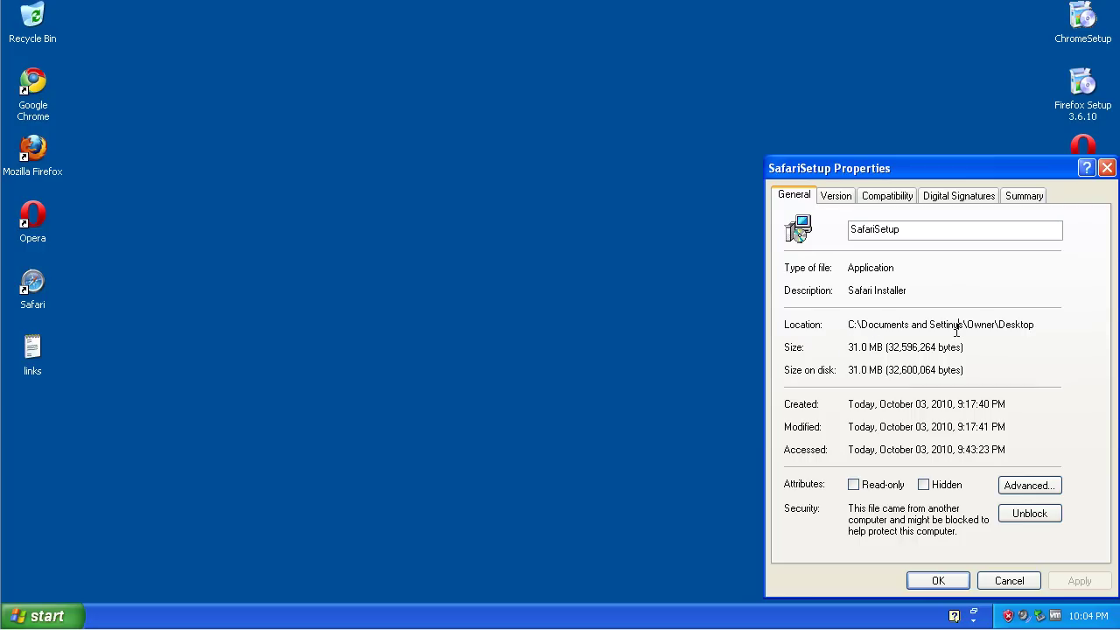
click(1011, 581)
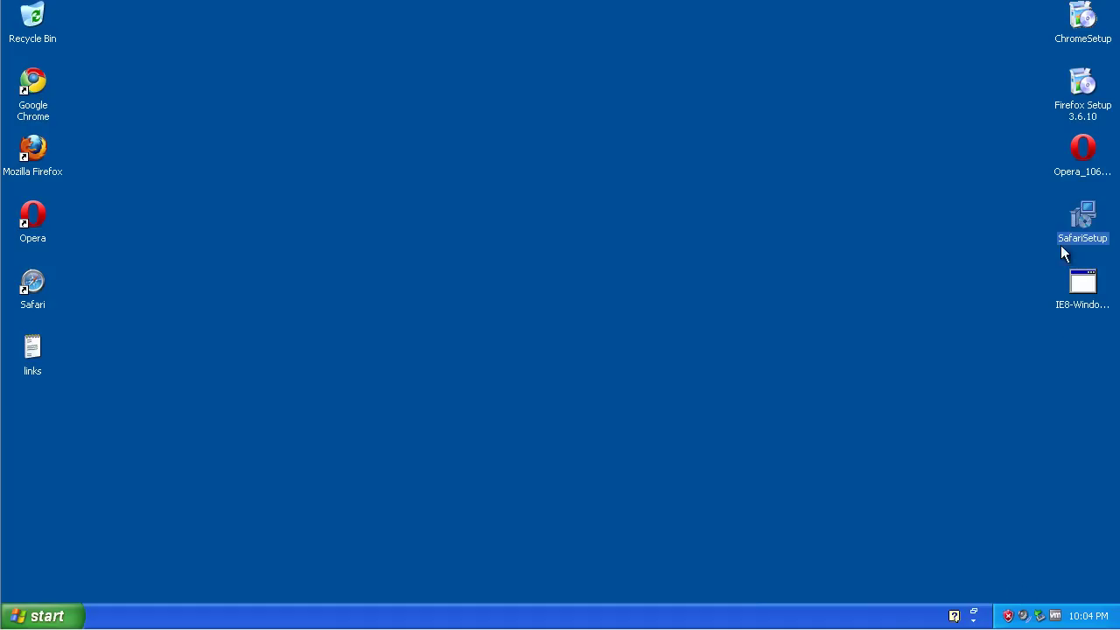
Step: Check the file size of the IE8-WindowsXP-x86-ENU installer in its file properties
right_click(1078, 280)
click(1038, 449)
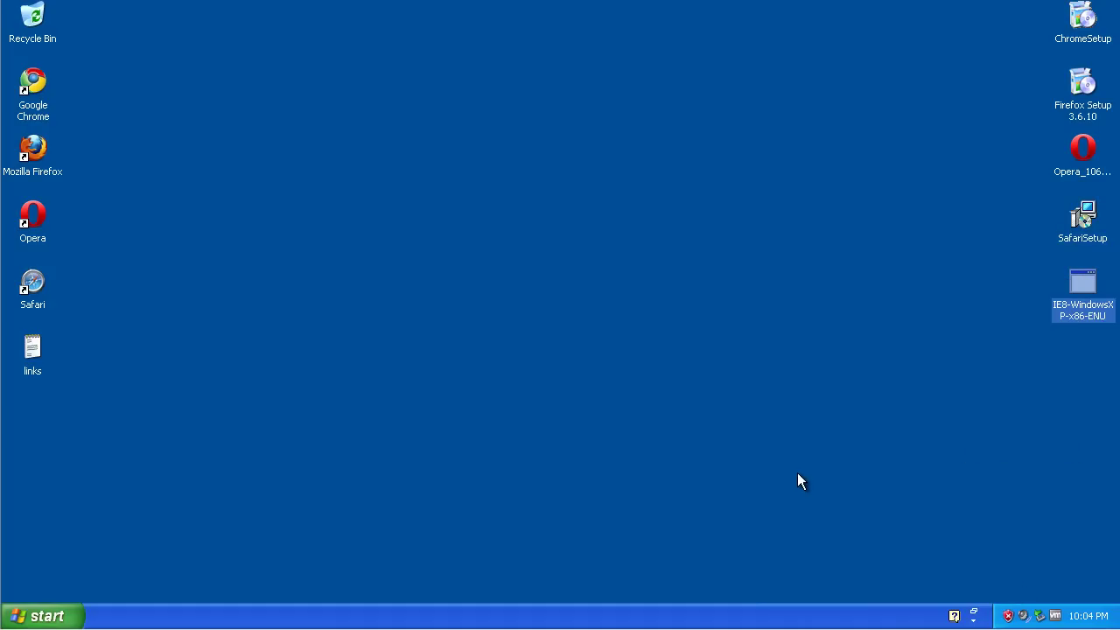
mouse_move(849, 329)
mouse_down()
mouse_move(891, 344)
mouse_move(842, 350)
mouse_up()
click(967, 371)
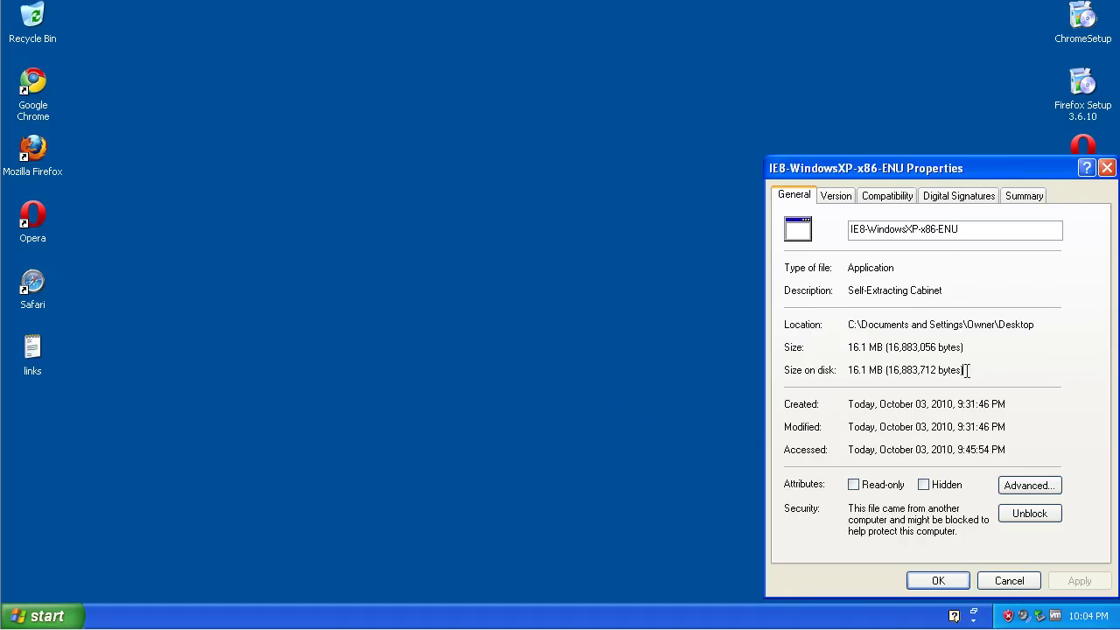
click(995, 578)
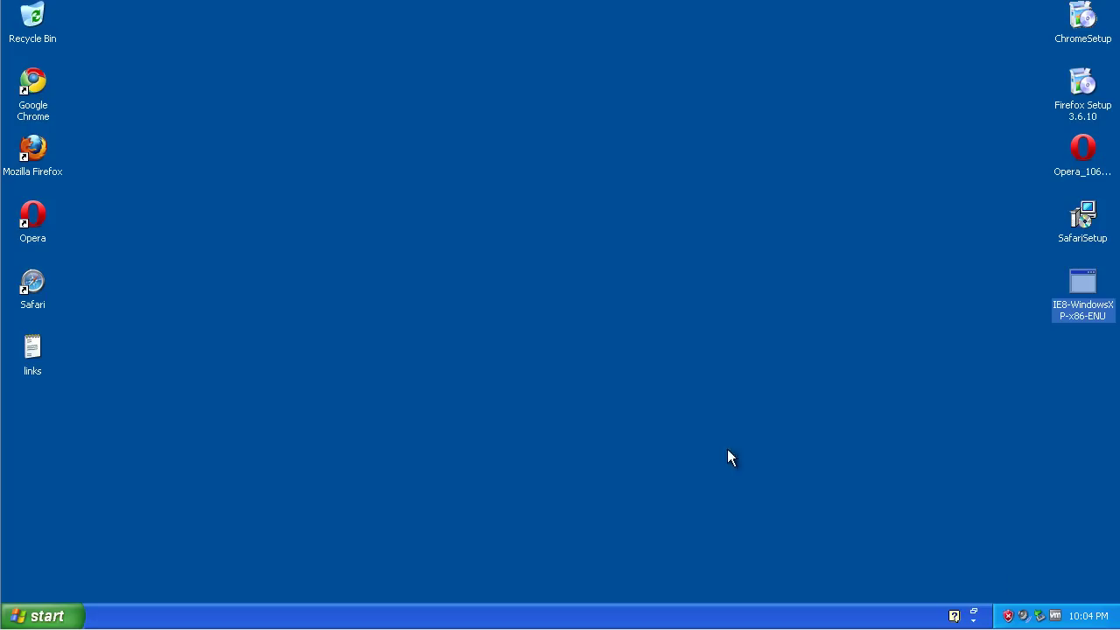
Step: Open the links text file from the desktop and copy the first Trojan link, everapo.ru/realmir.exe
double_click(35, 350)
drag(193, 84, 277, 87)
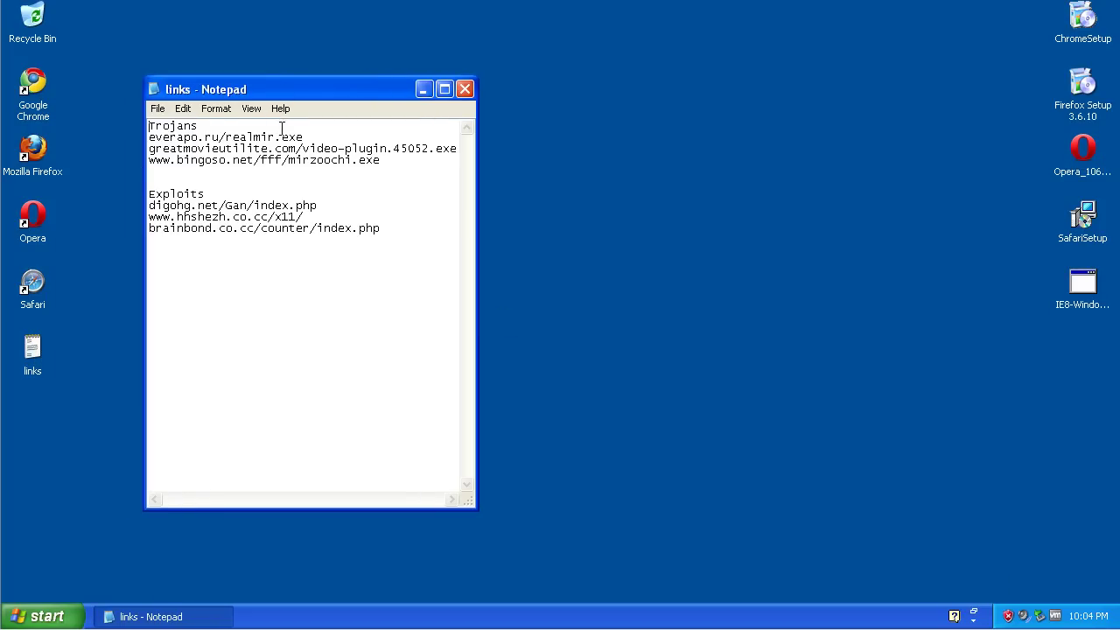
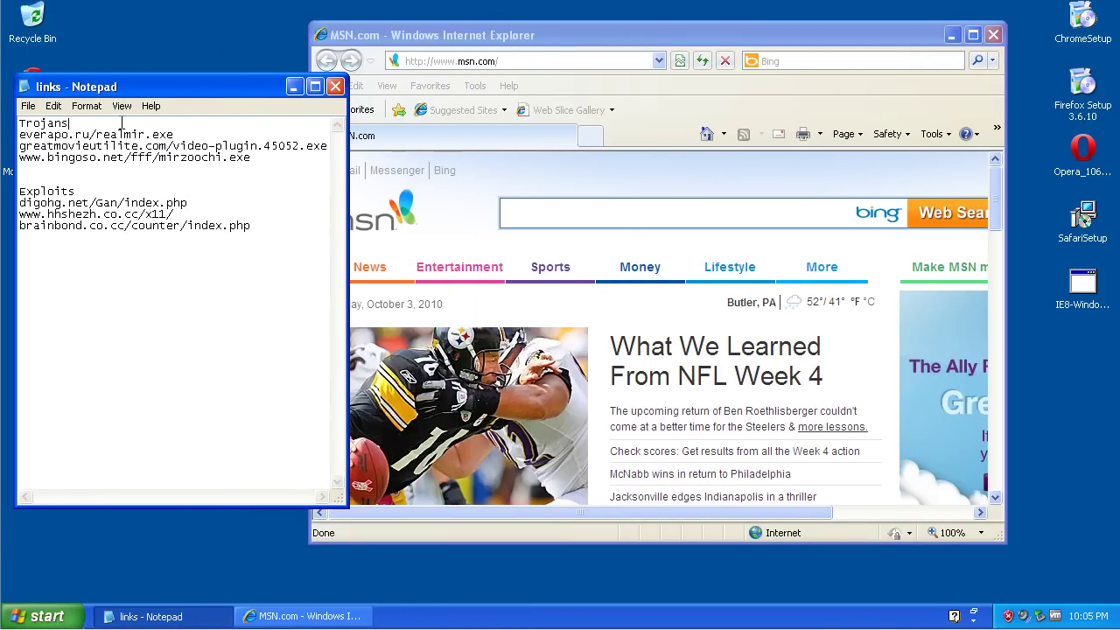
drag(175, 136, 19, 134)
right_click(42, 134)
click(70, 180)
Step: Load the copied everapo.ru/realmir.exe address in Internet Explorer, placing its window beside the Notepad list
drag(456, 37, 495, 36)
click(523, 62)
right_click(525, 60)
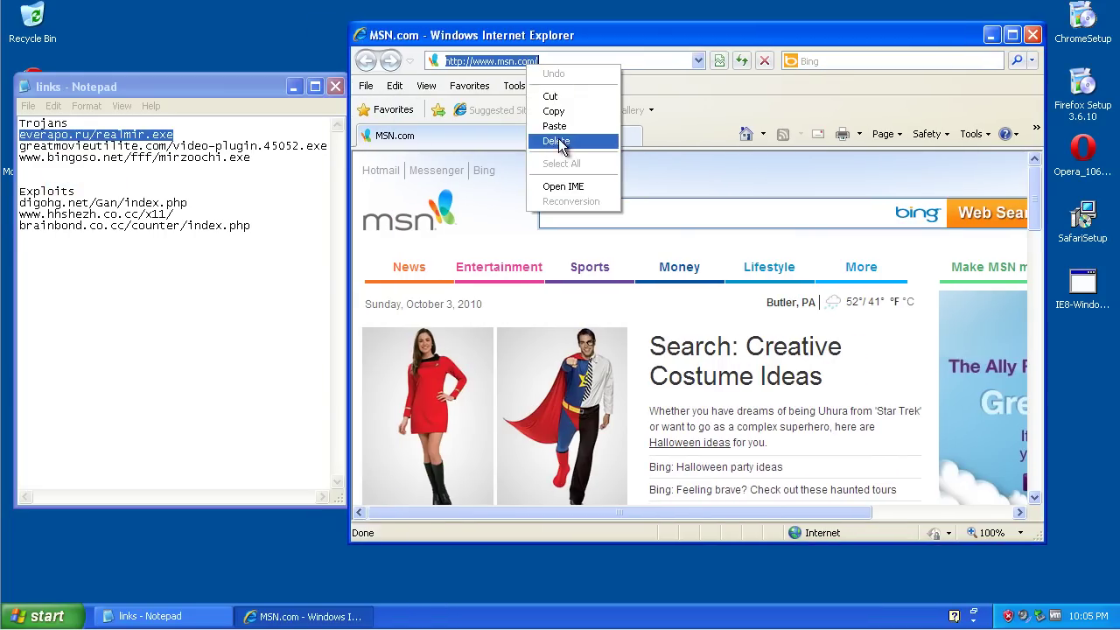
click(555, 126)
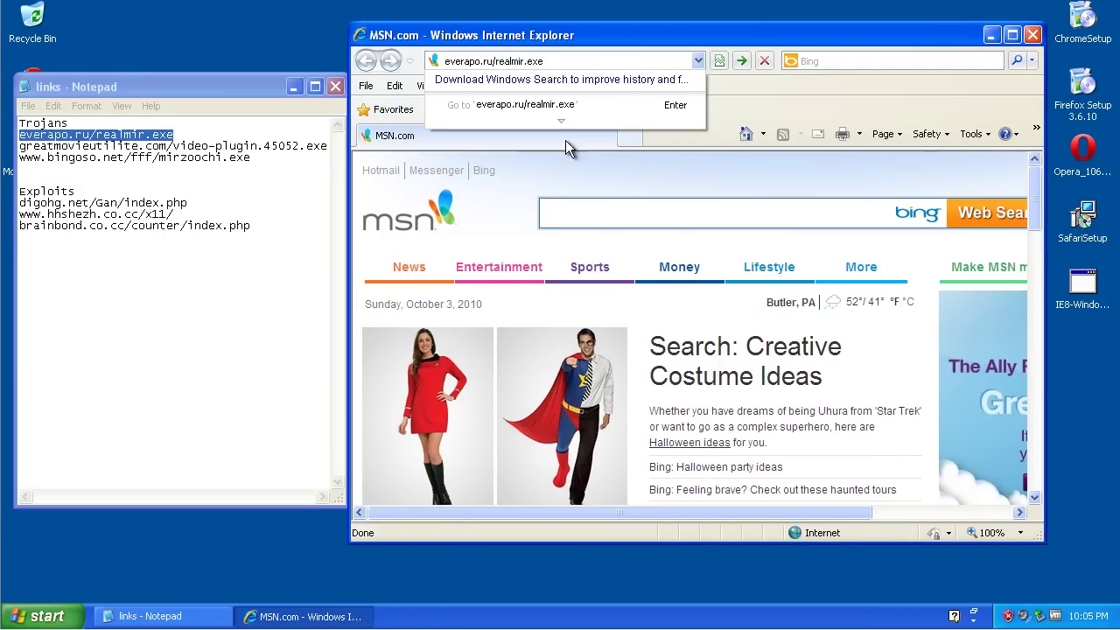
key(Return)
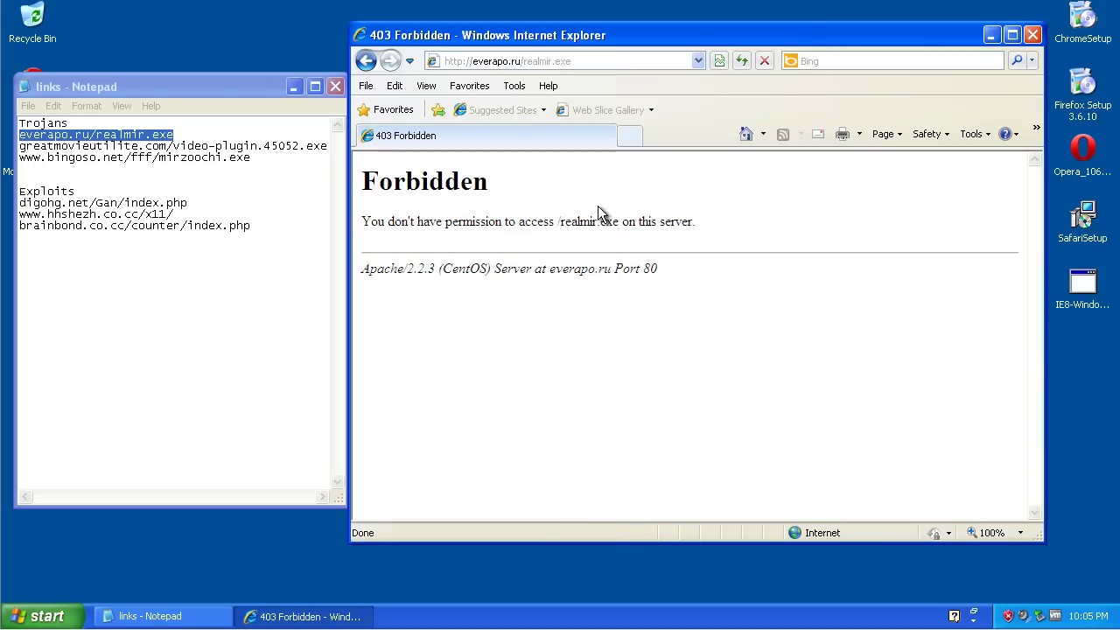
Step: Copy the second Trojan link, greatmovieutilite.com/video-plugin.45052.exe, from the Notepad list and load it in Internet Explorer
double_click(230, 147)
right_click(230, 151)
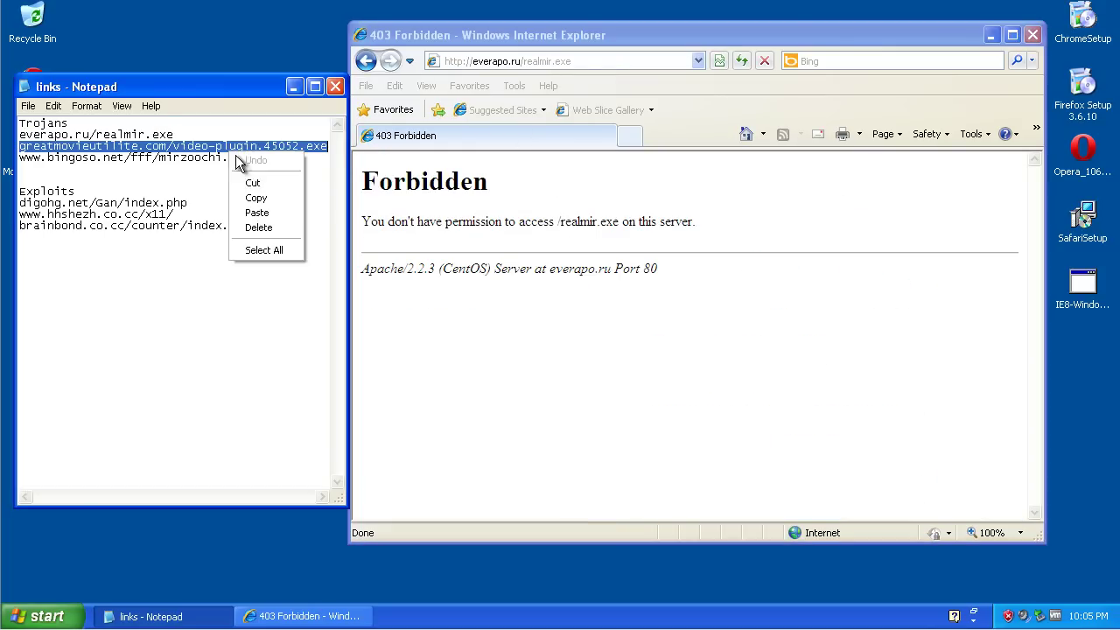
click(263, 198)
click(460, 61)
right_click(460, 59)
click(528, 120)
key(Return)
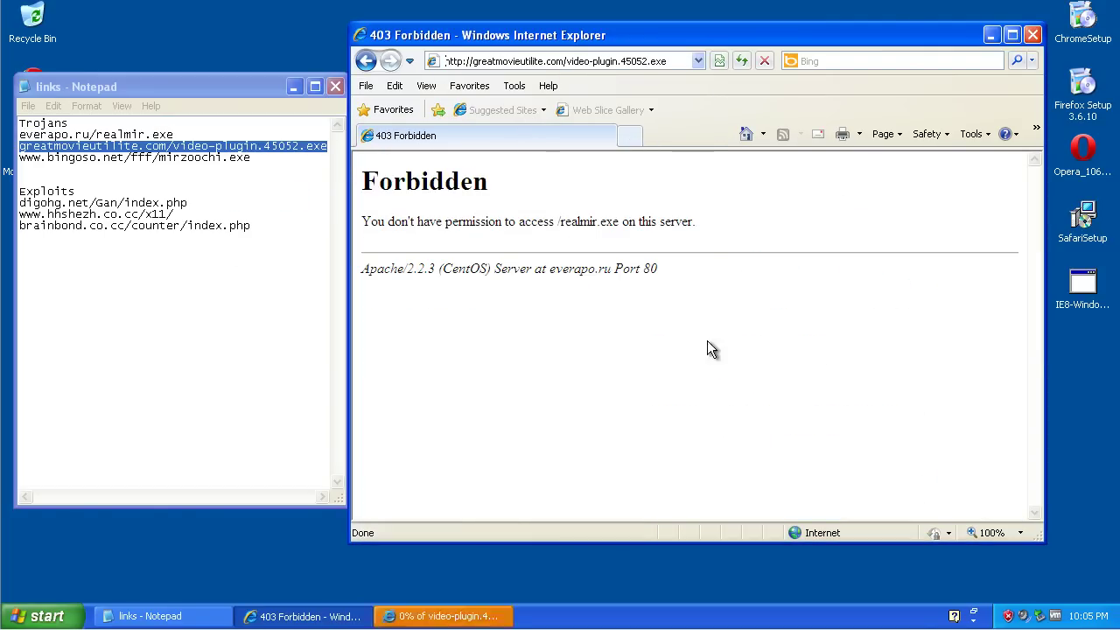
Step: Save the video-plugin.45052.exe download to the desktop under its default name
click(473, 605)
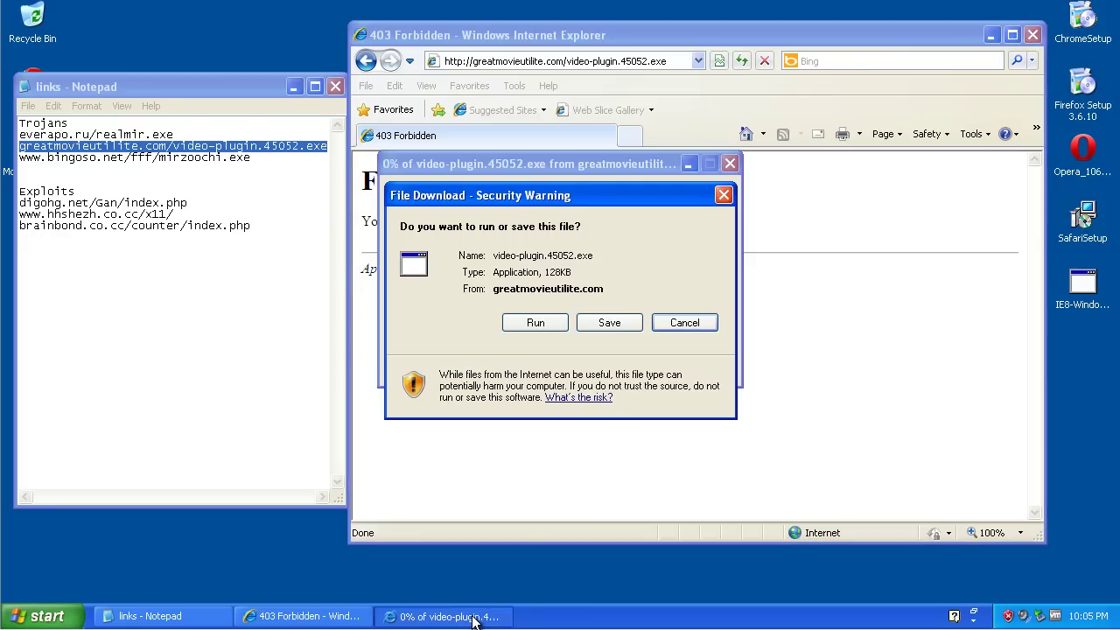
click(609, 323)
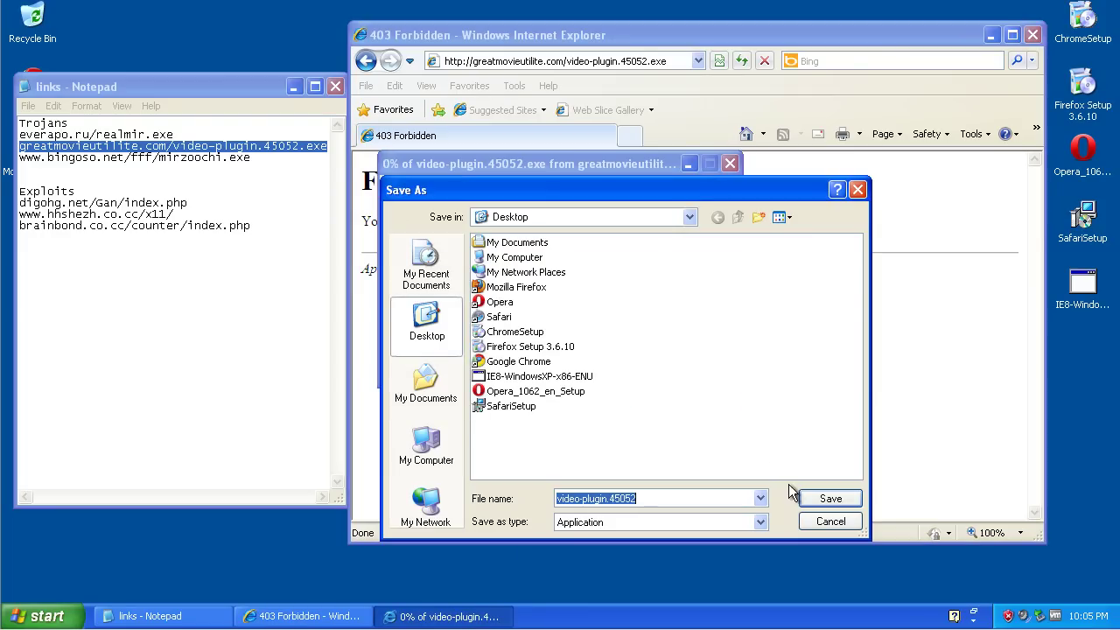
click(813, 501)
Step: Move the downloaded video-plugin.45052 file to the Recycle Bin and empty the bin
click(261, 89)
drag(262, 90, 320, 87)
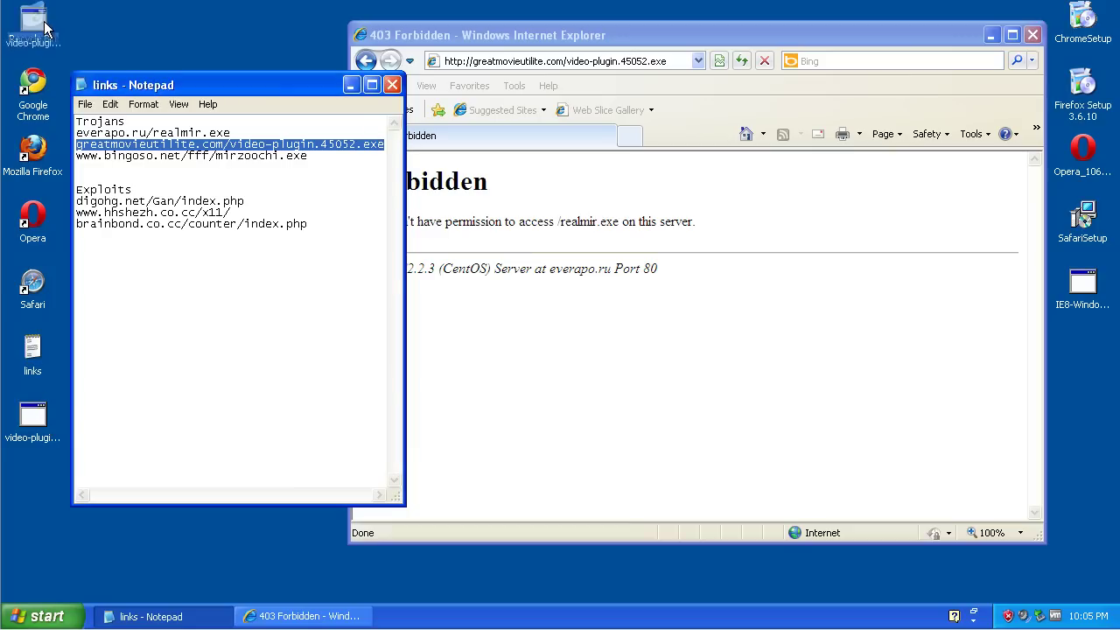
right_click(45, 22)
click(74, 63)
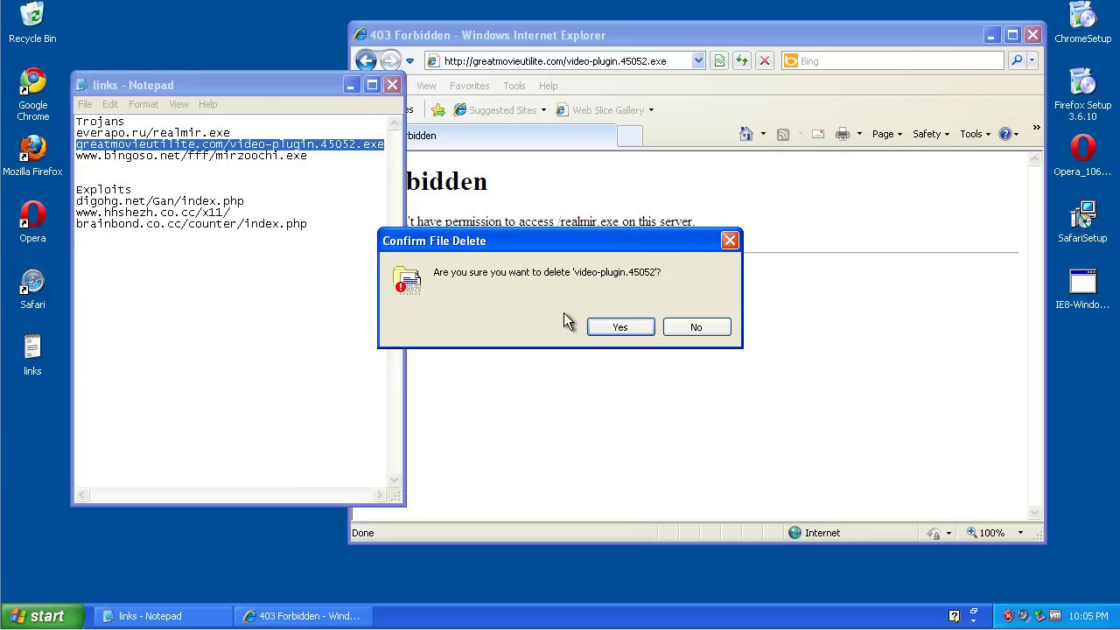
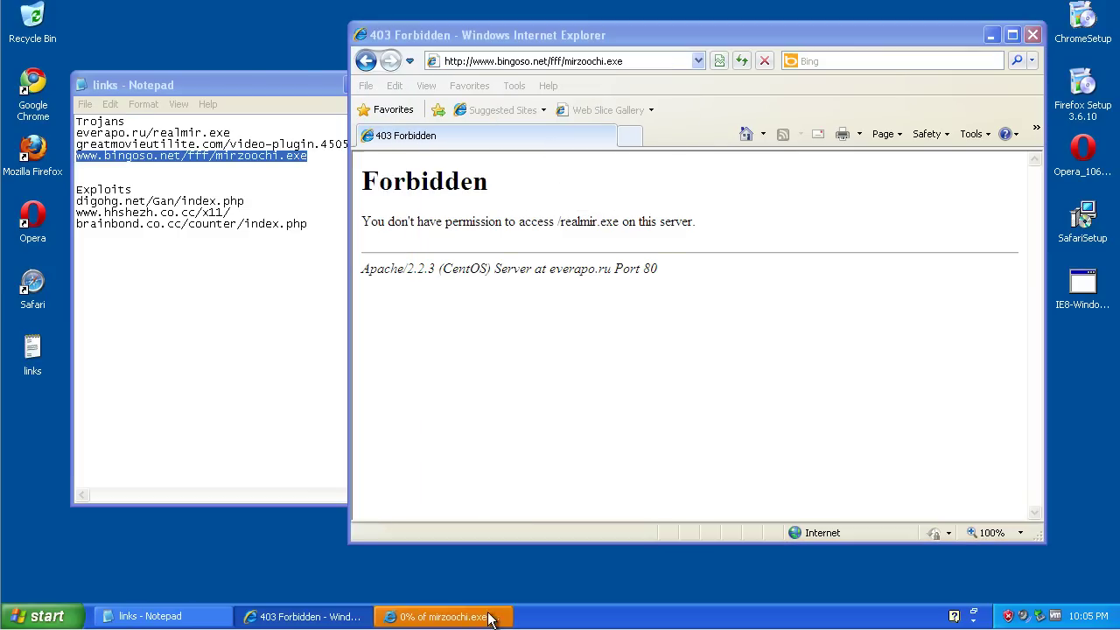
Step: Save the mirzoochi.exe download to the desktop and permanently delete it by way of the Recycle Bin
click(610, 323)
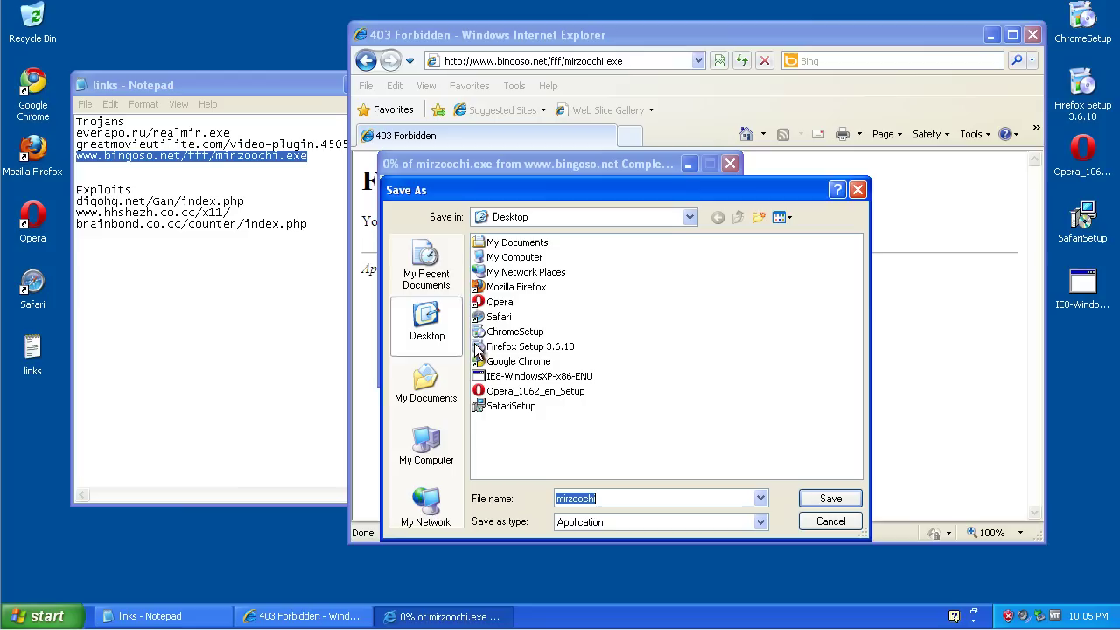
click(851, 503)
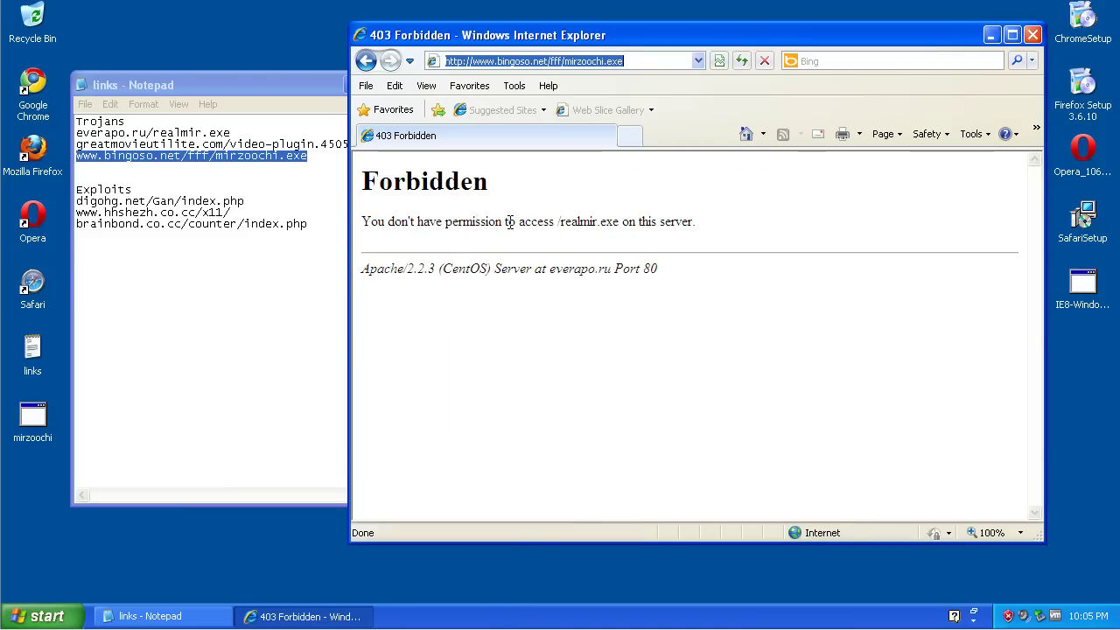
drag(33, 418, 32, 21)
right_click(35, 22)
click(61, 64)
click(618, 330)
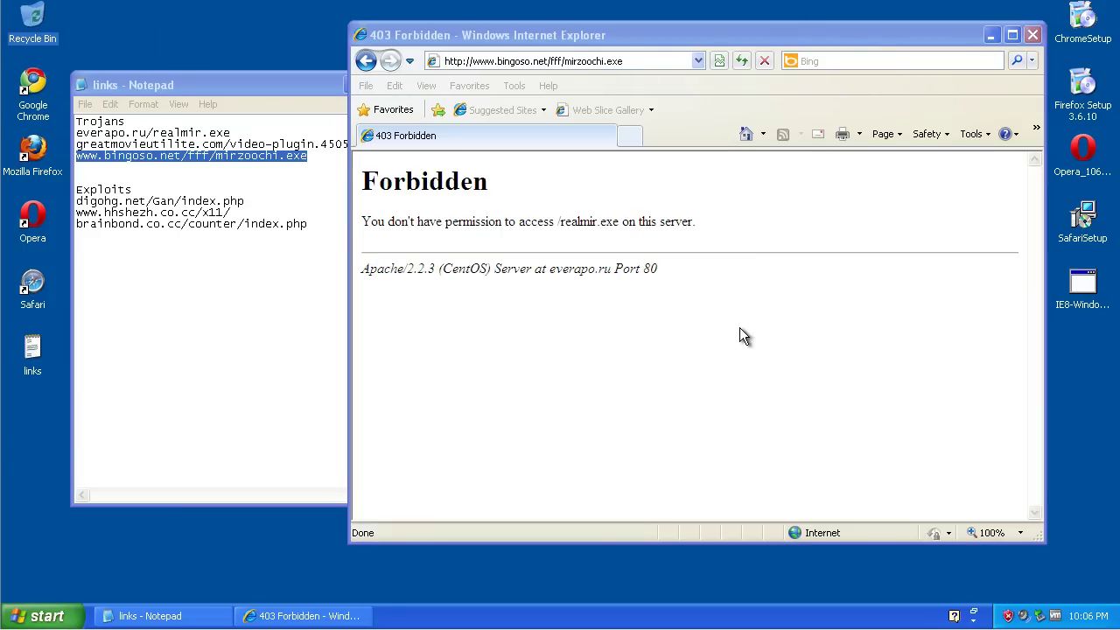
click(558, 61)
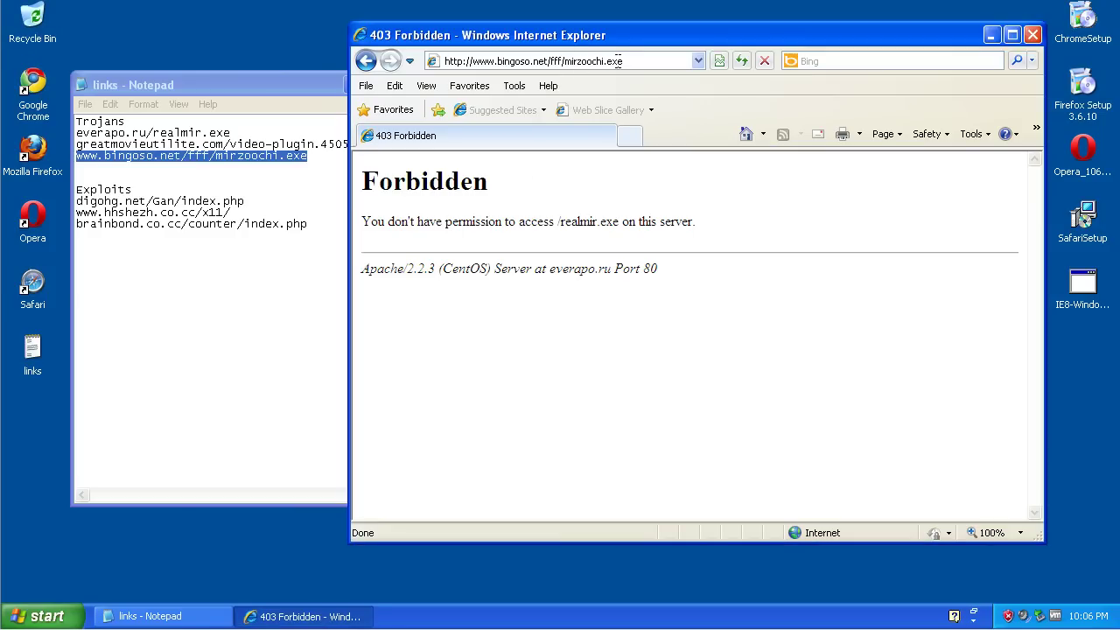
click(623, 59)
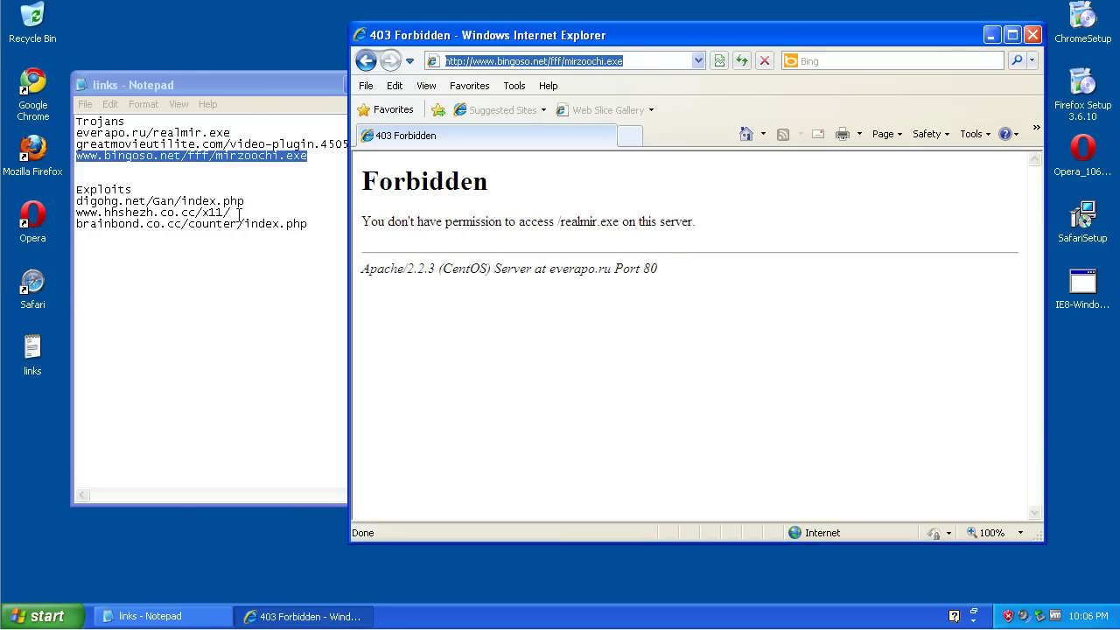
drag(245, 92, 232, 90)
click(273, 617)
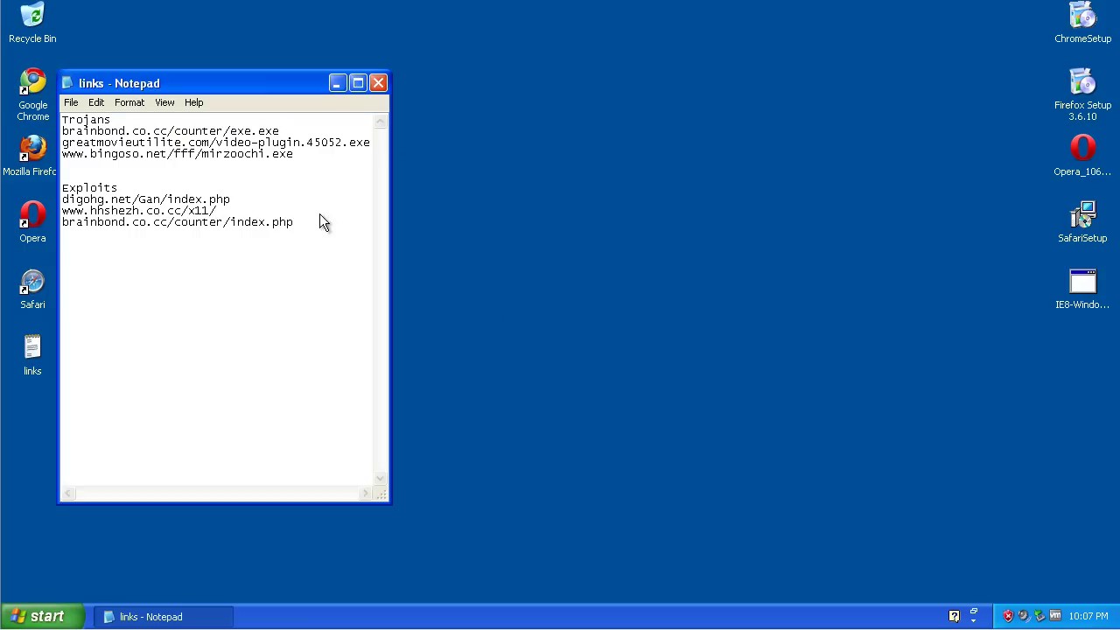
Step: Copy the replaced first Trojan link, brainbond.co.cc/counter/exe.exe, from the Notepad list and open Internet Explorer
double_click(107, 131)
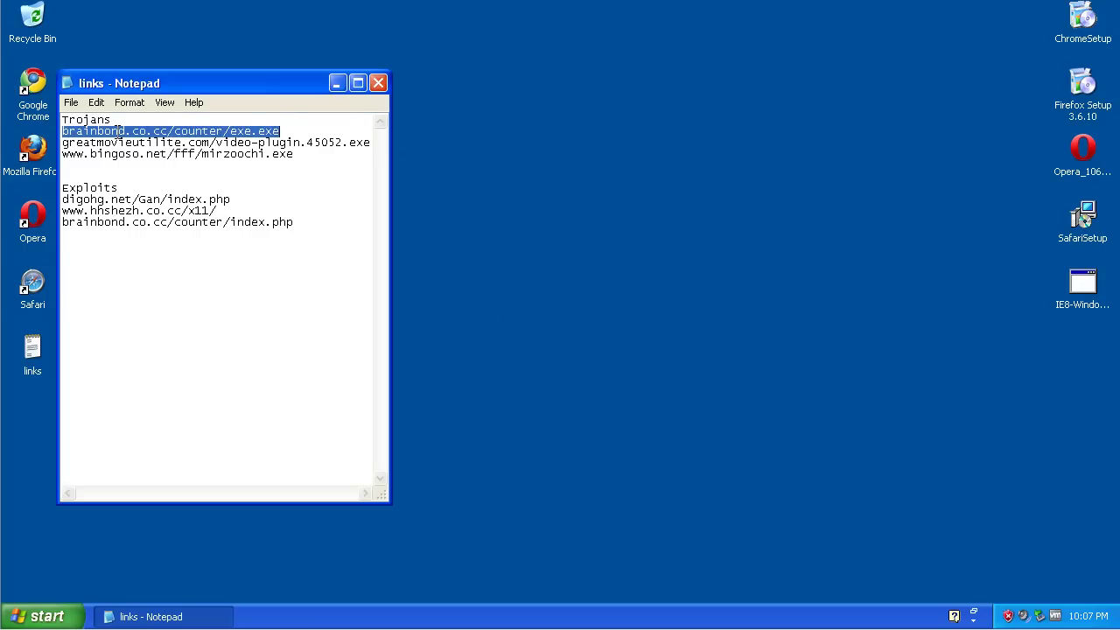
right_click(115, 131)
click(145, 179)
click(31, 602)
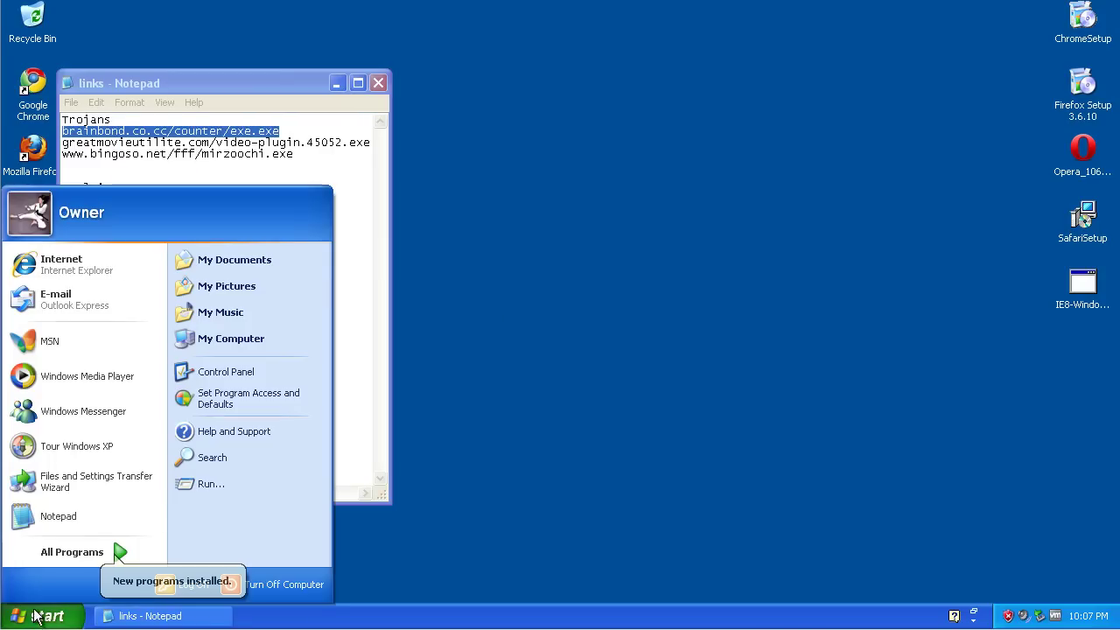
click(53, 261)
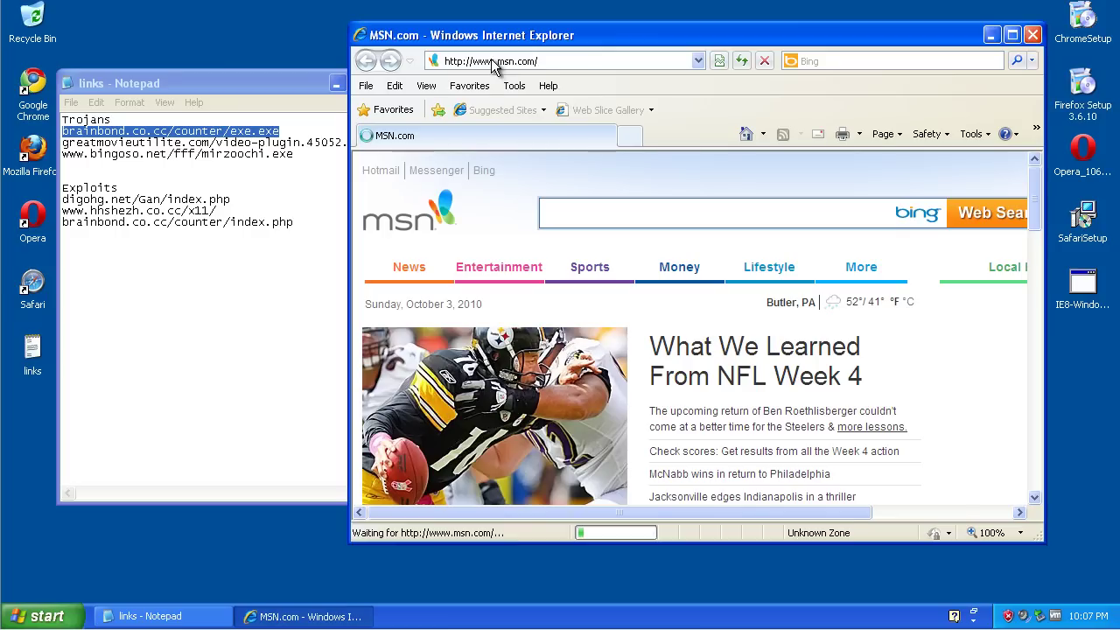
Step: Load the copied brainbond.co.cc/counter/exe.exe link, try to save the file, and cancel the unsafe download
right_click(494, 61)
click(540, 133)
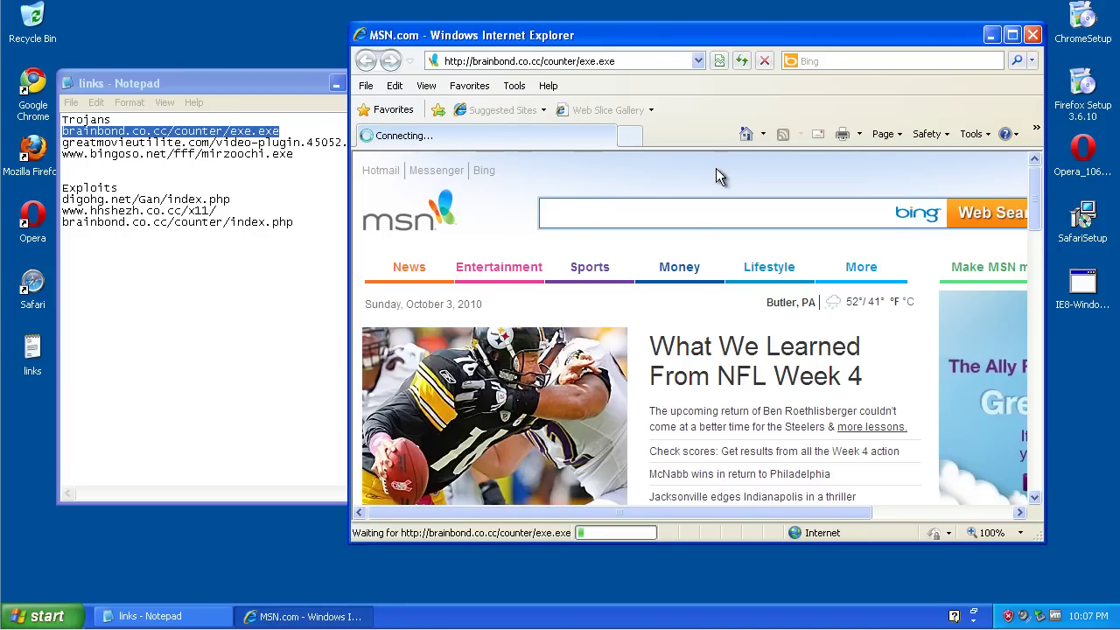
click(459, 620)
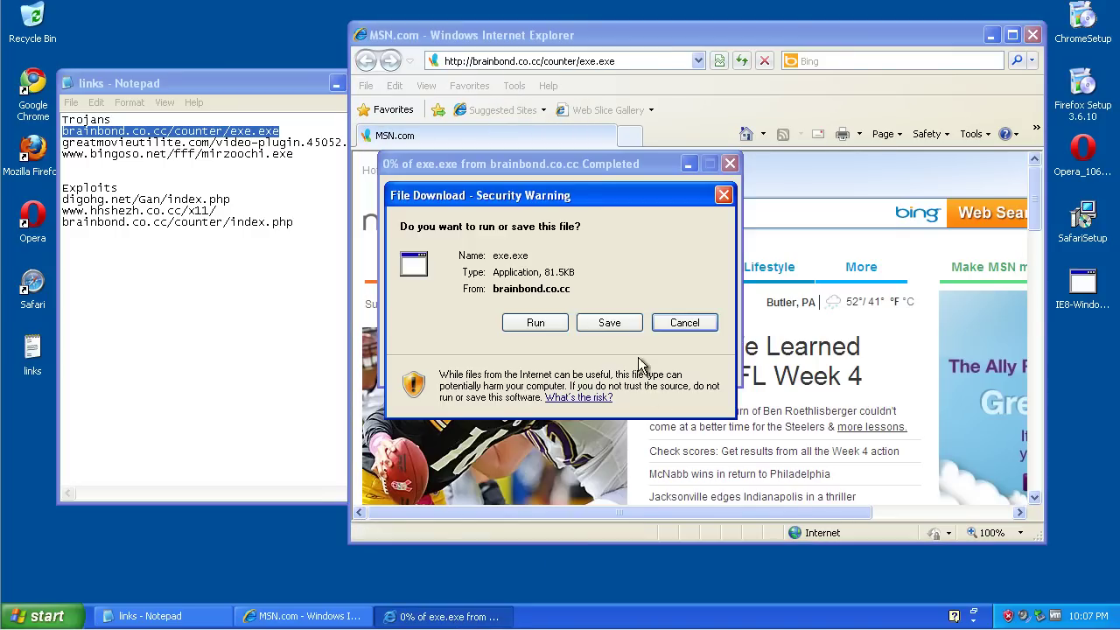
click(603, 323)
click(822, 499)
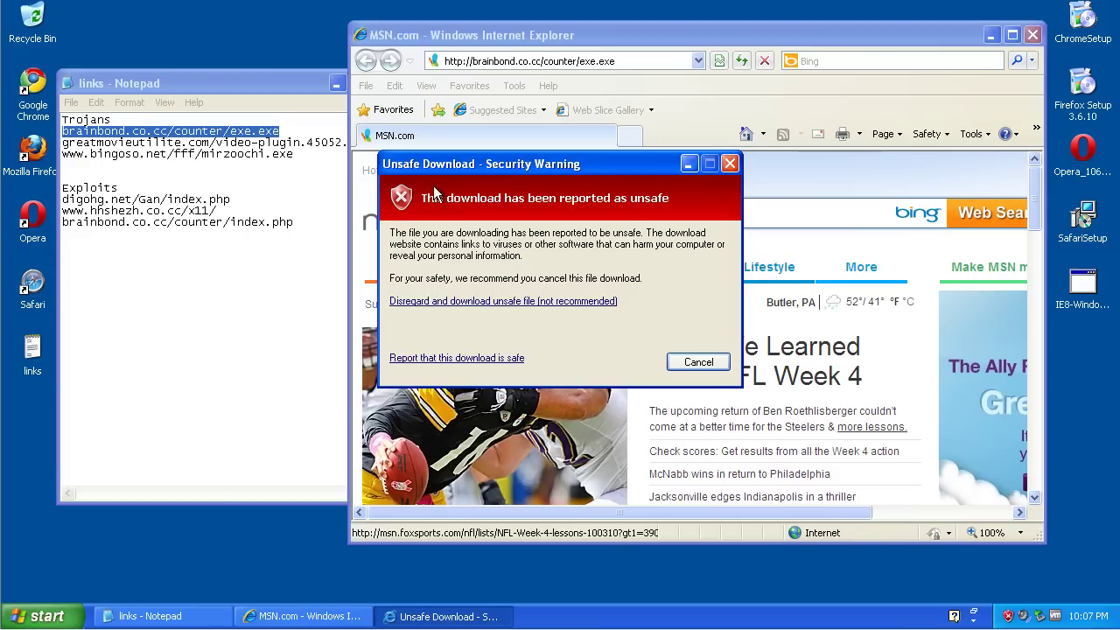
drag(470, 162, 500, 164)
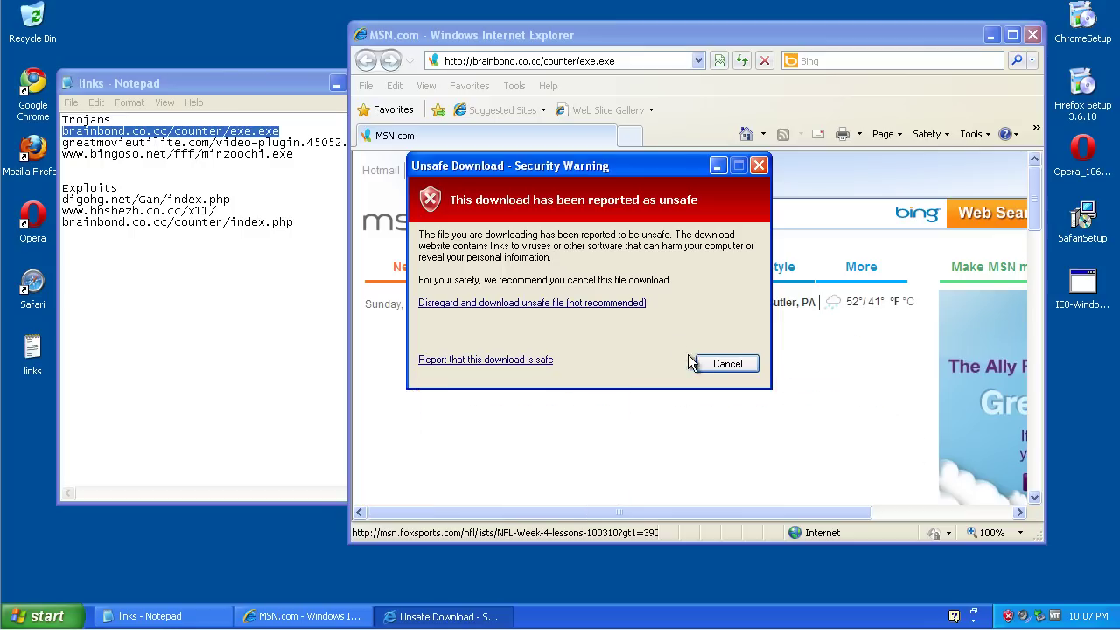
click(720, 363)
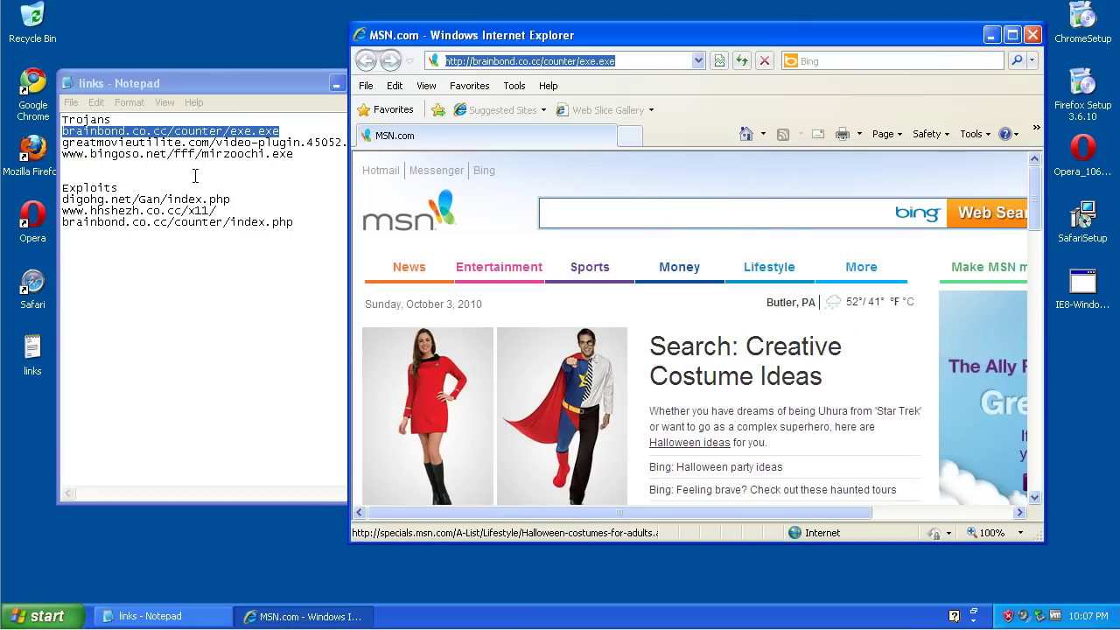
Step: Add the line "Internet Explorer 8- 1-3" below the exploit links in the Notepad list
click(286, 128)
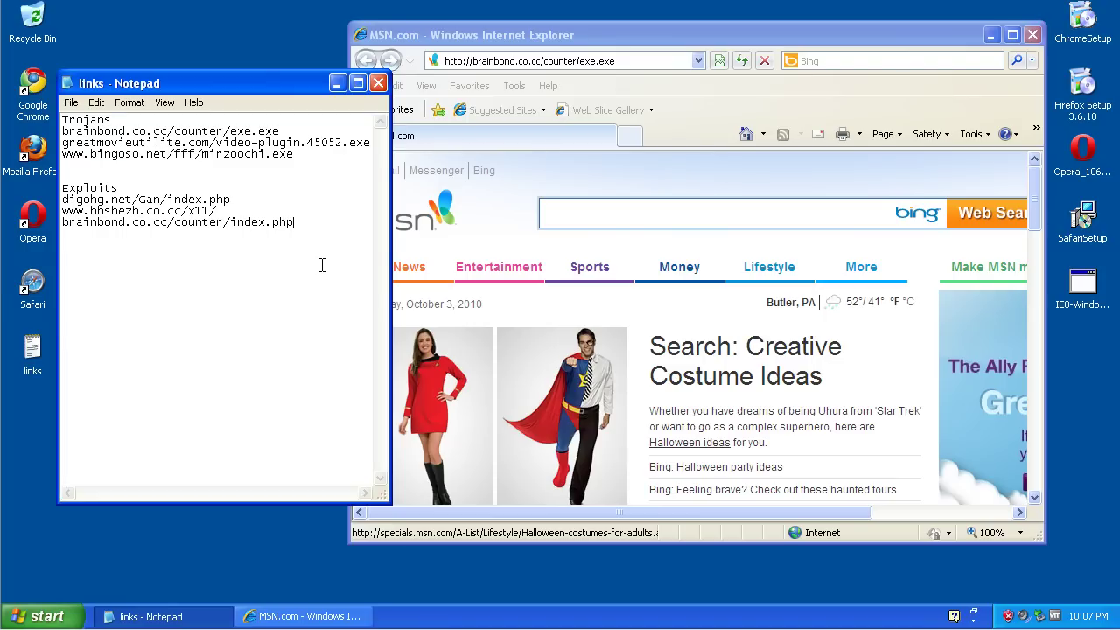
key(Return)
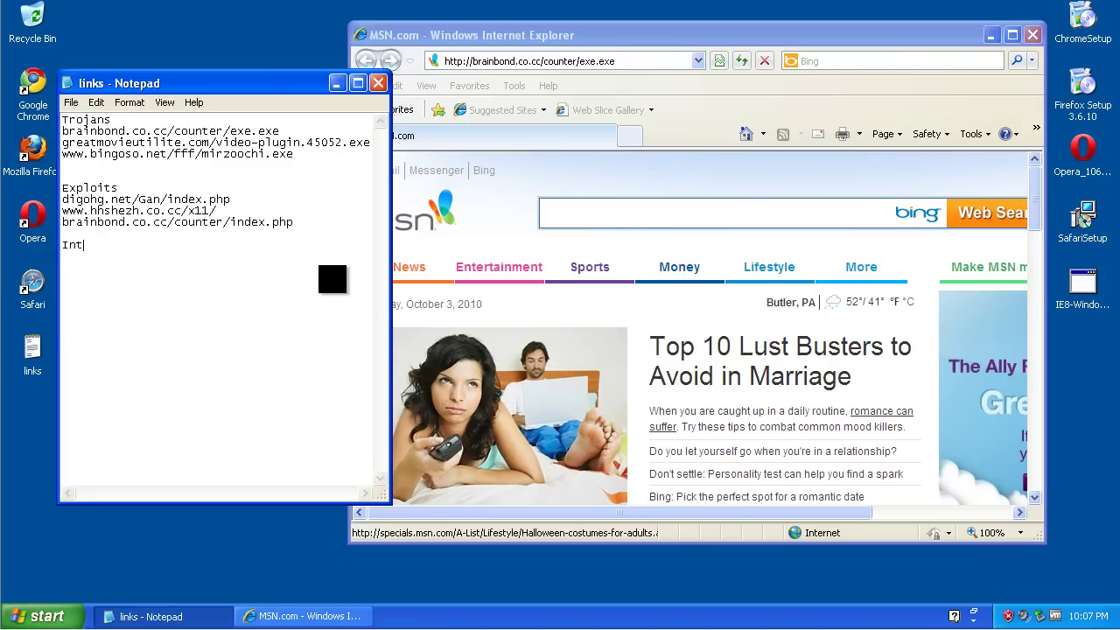
text(xplorer 8- 1-3)
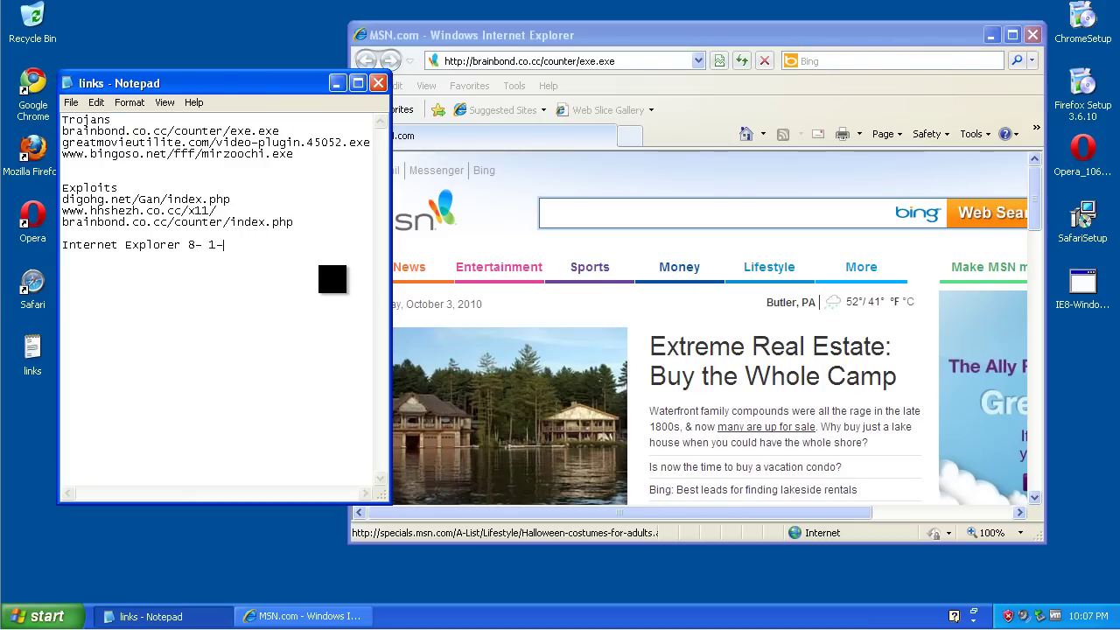
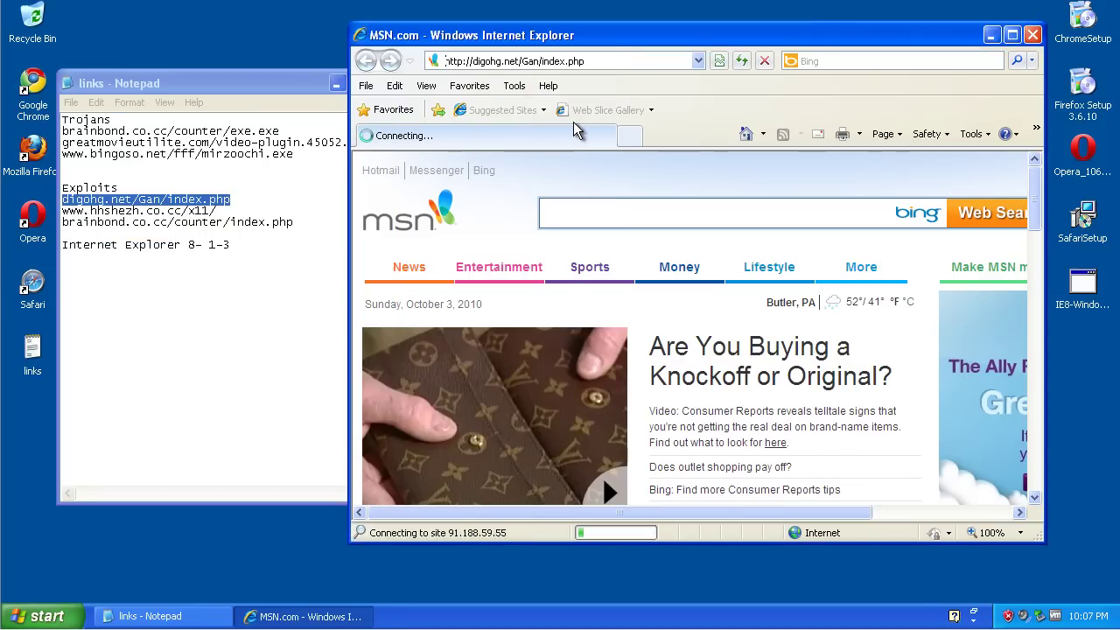
click(671, 369)
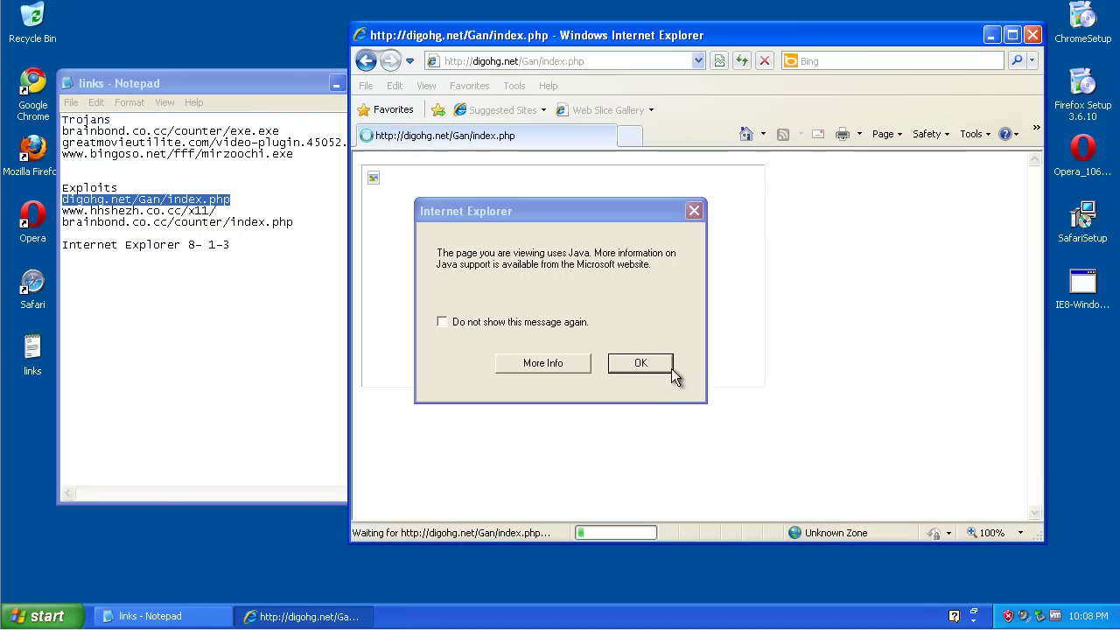
click(658, 361)
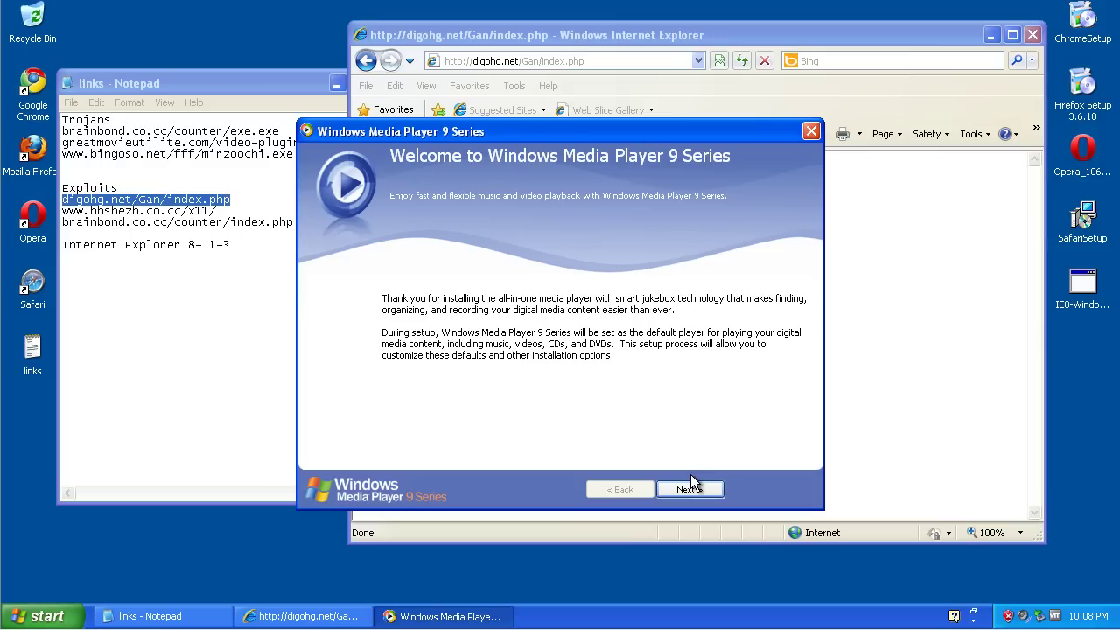
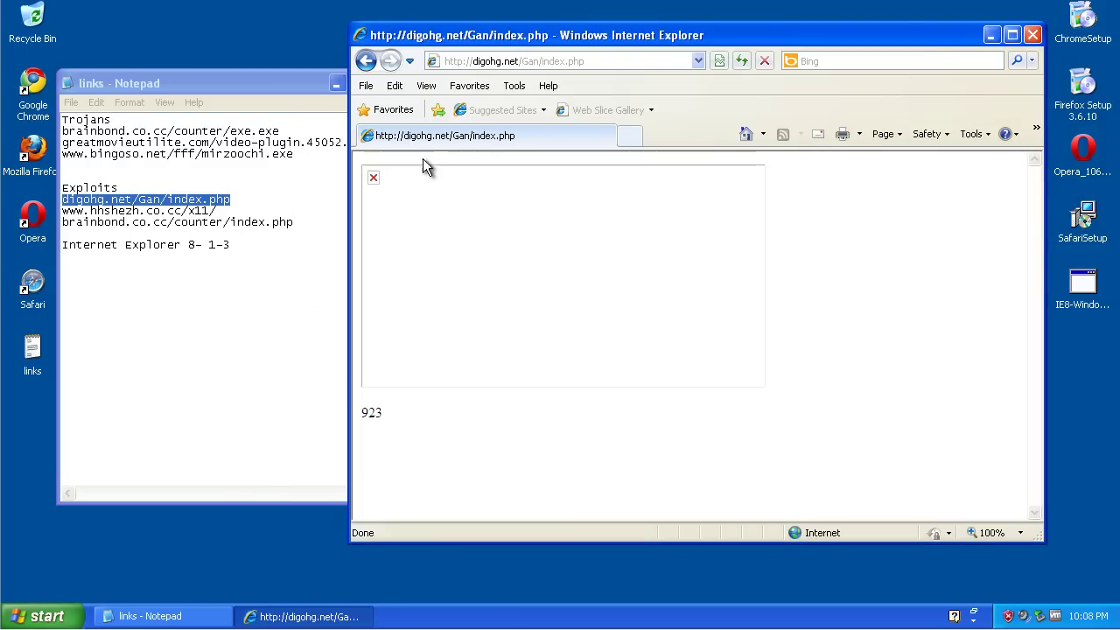
double_click(204, 213)
right_click(205, 214)
click(254, 259)
click(500, 57)
right_click(500, 58)
click(561, 123)
key(Return)
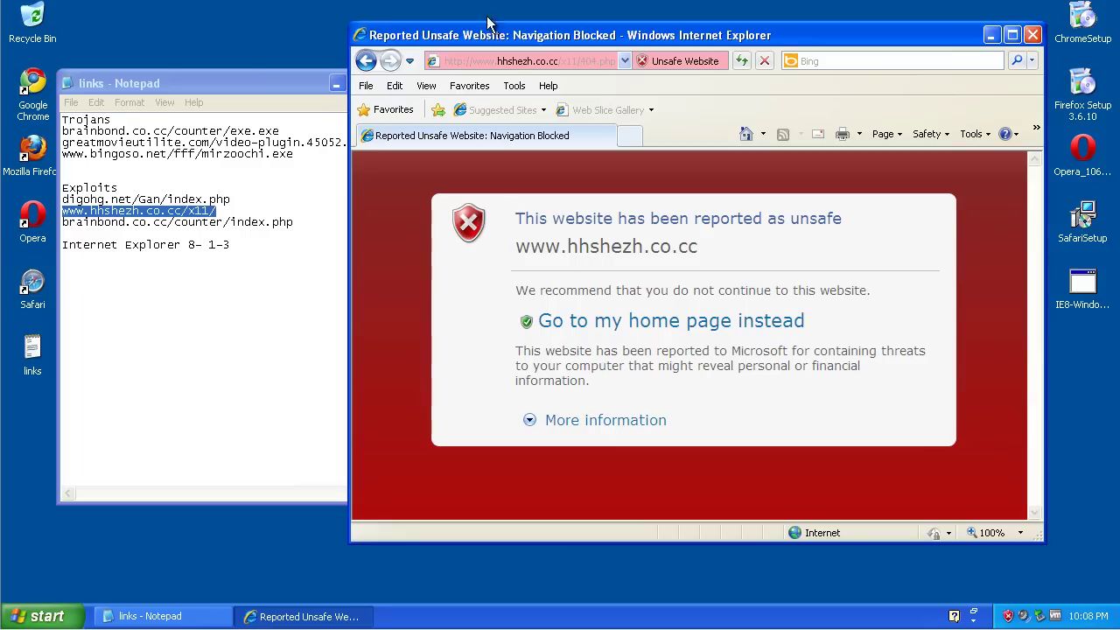
click(230, 212)
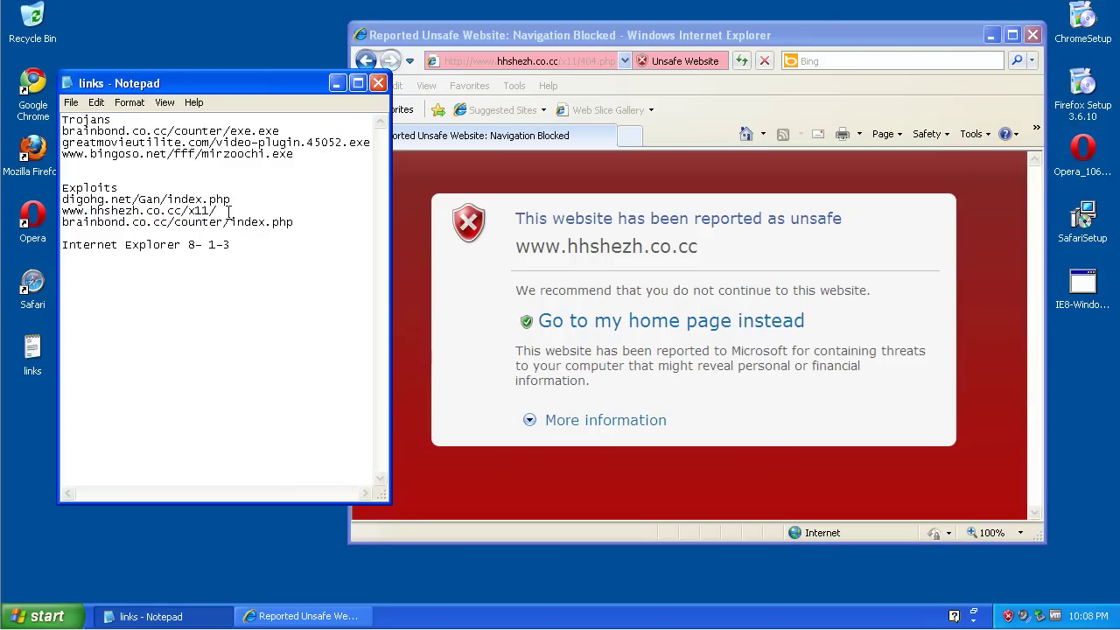
text(unsafe)
drag(294, 222, 53, 223)
right_click(81, 216)
click(103, 263)
Step: Load brainbond.co.cc/counter/index.php in Internet Explorer, dismissing the Java message and the Windows Media Player setup
click(493, 63)
right_click(493, 63)
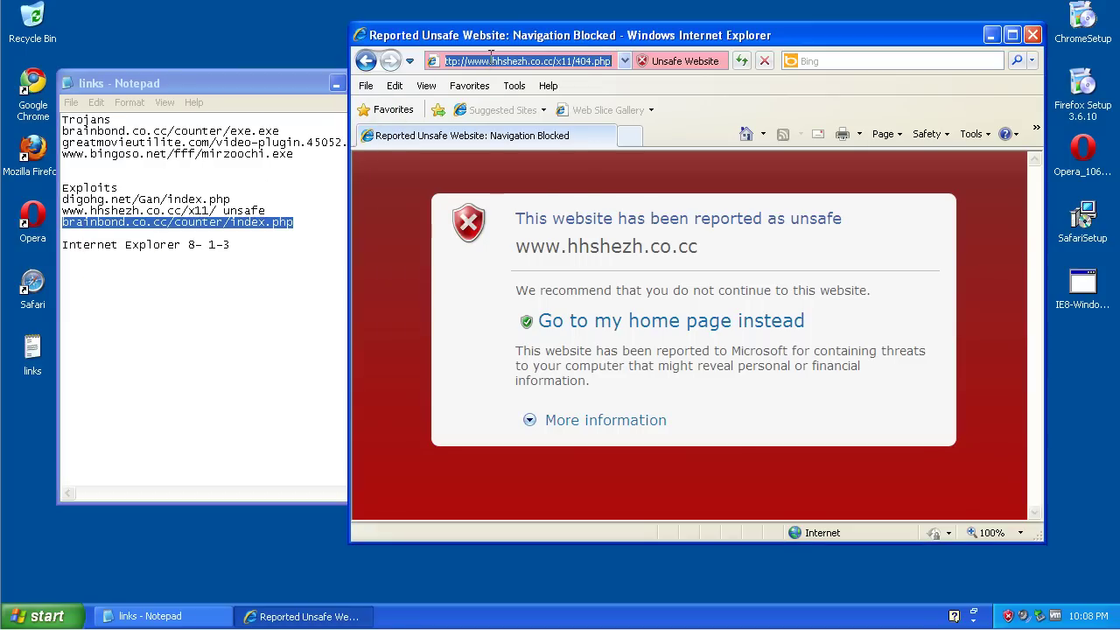
click(519, 119)
key(Return)
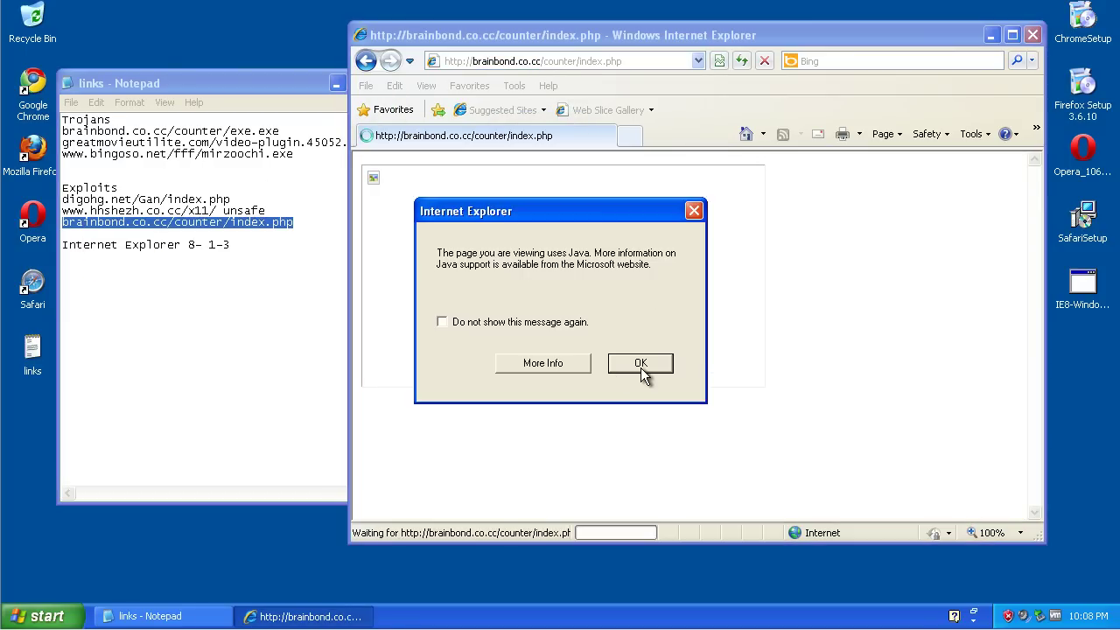
click(641, 366)
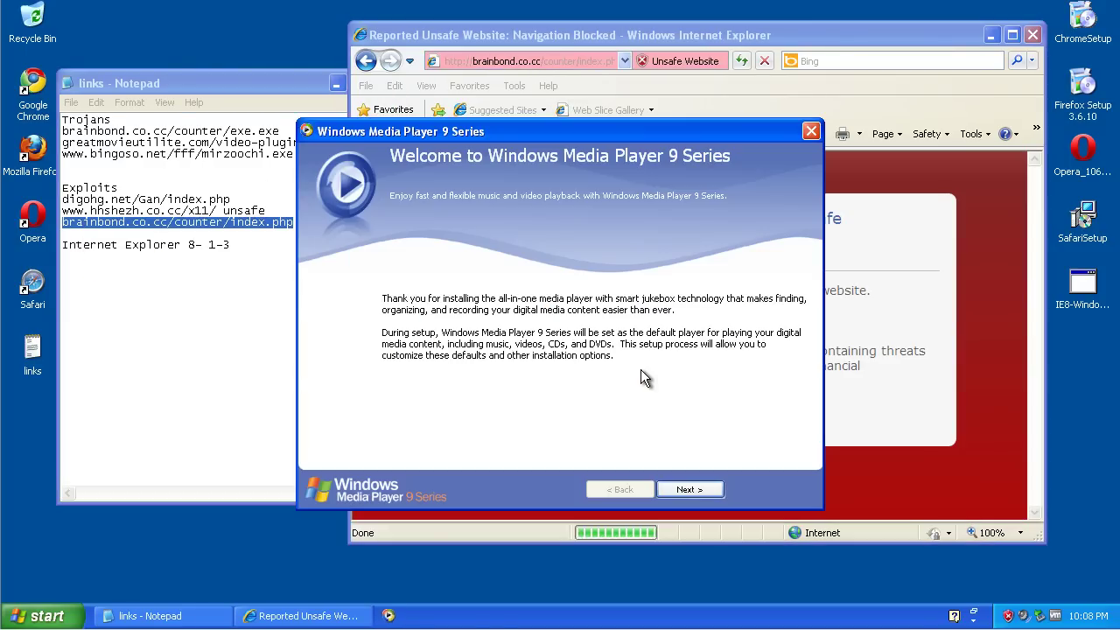
click(811, 132)
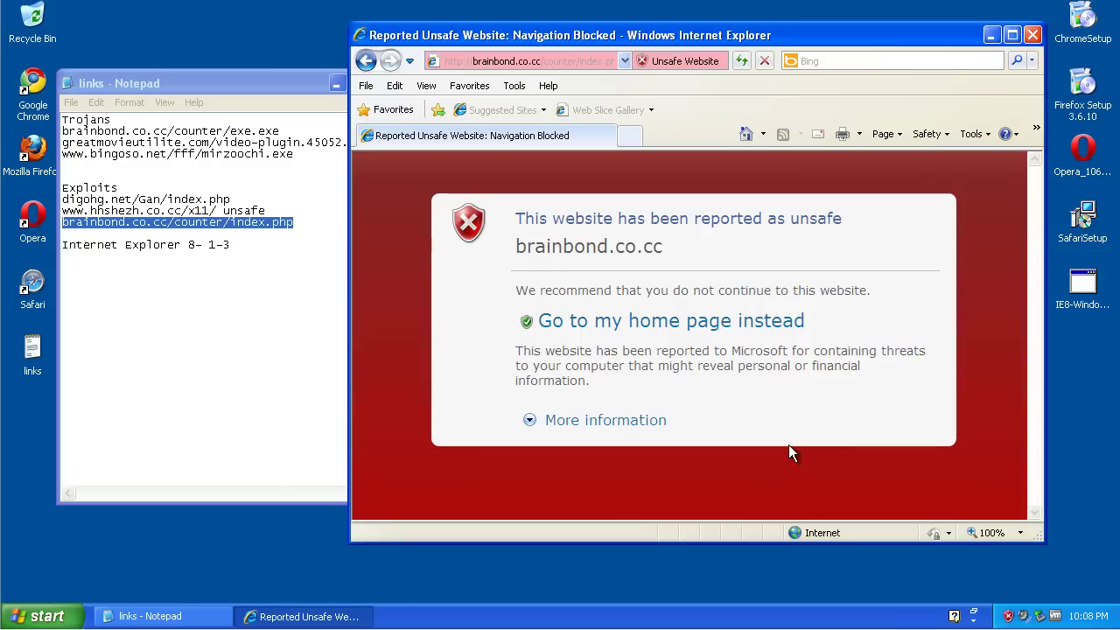
Step: Write "Unsafe" after the brainbond.co.cc/counter/index.php link and set the Internet Explorer 8 score to 3-3
click(247, 260)
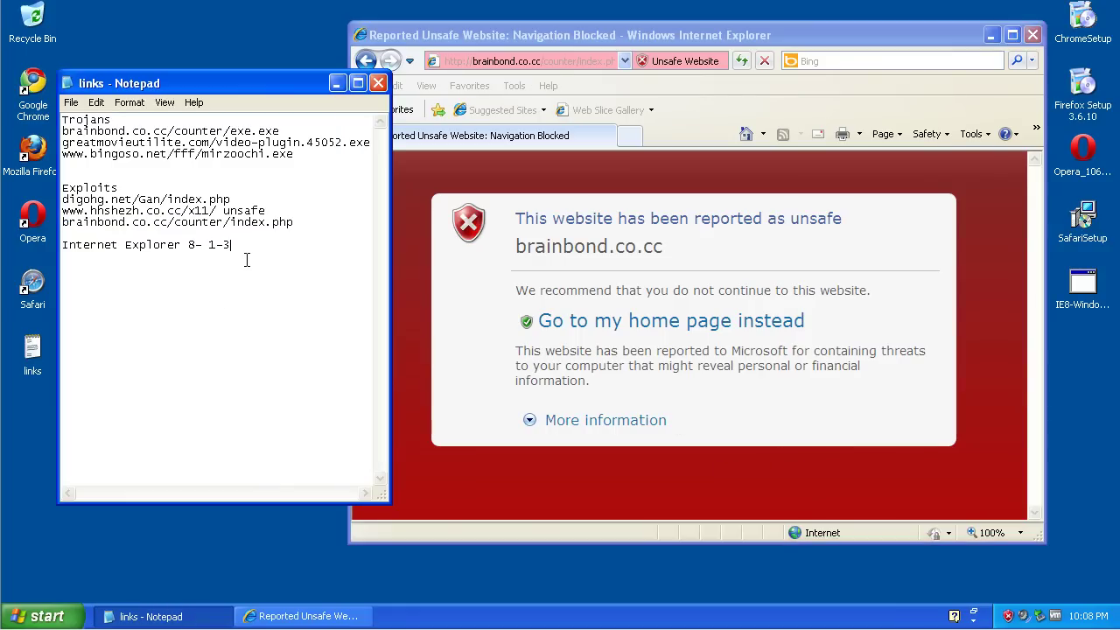
click(312, 225)
text(Unsafe)
mouse_move(235, 244)
mouse_down()
mouse_move(61, 245)
mouse_move(213, 244)
mouse_up()
key(Left)
text(-)
drag(240, 248, 212, 252)
text(3)
Step: Close Internet Explorer and shift the Notepad list away from the desktop shortcuts
triple_click(218, 133)
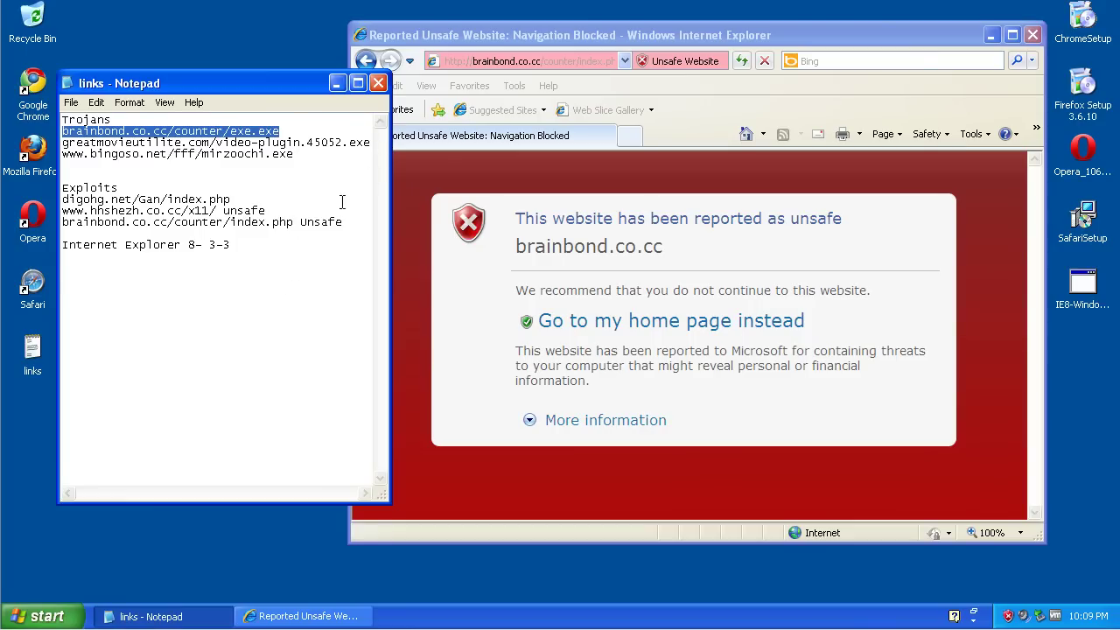
click(1034, 35)
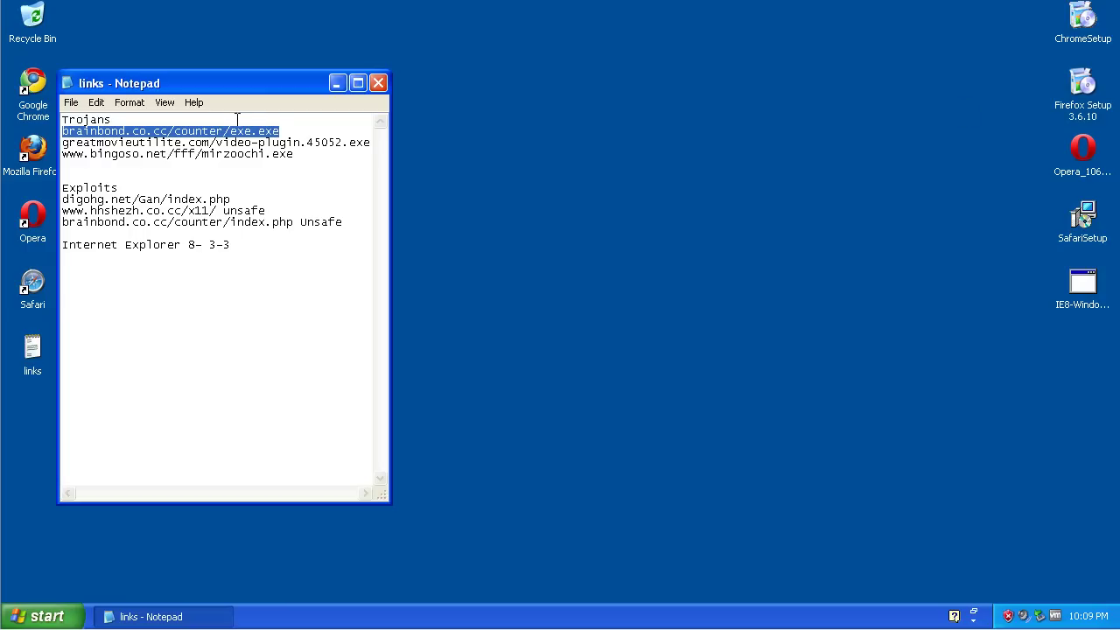
drag(214, 90, 292, 96)
click(337, 269)
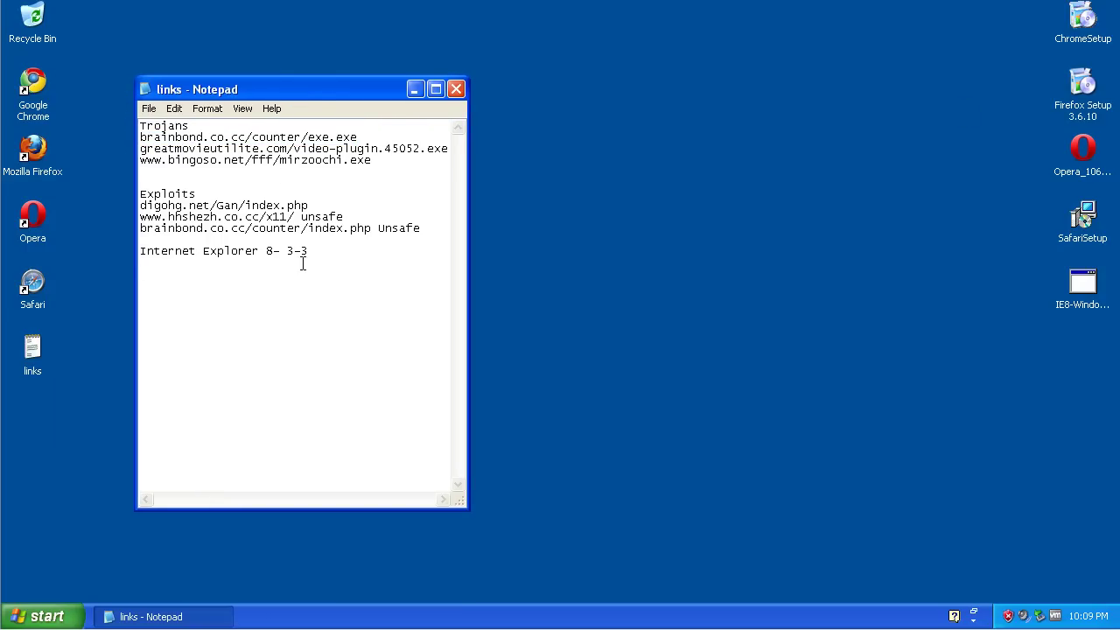
Step: Open Google Chrome, shift its window off the Notepad list, and dismiss the default-browser prompt
double_click(33, 86)
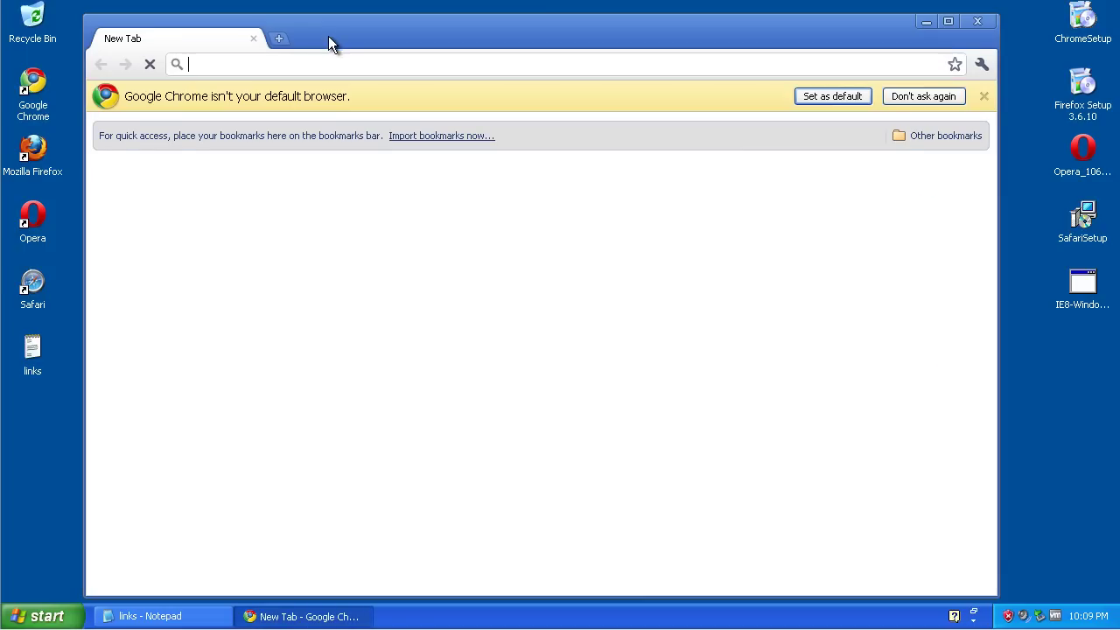
drag(364, 28, 455, 31)
click(1094, 92)
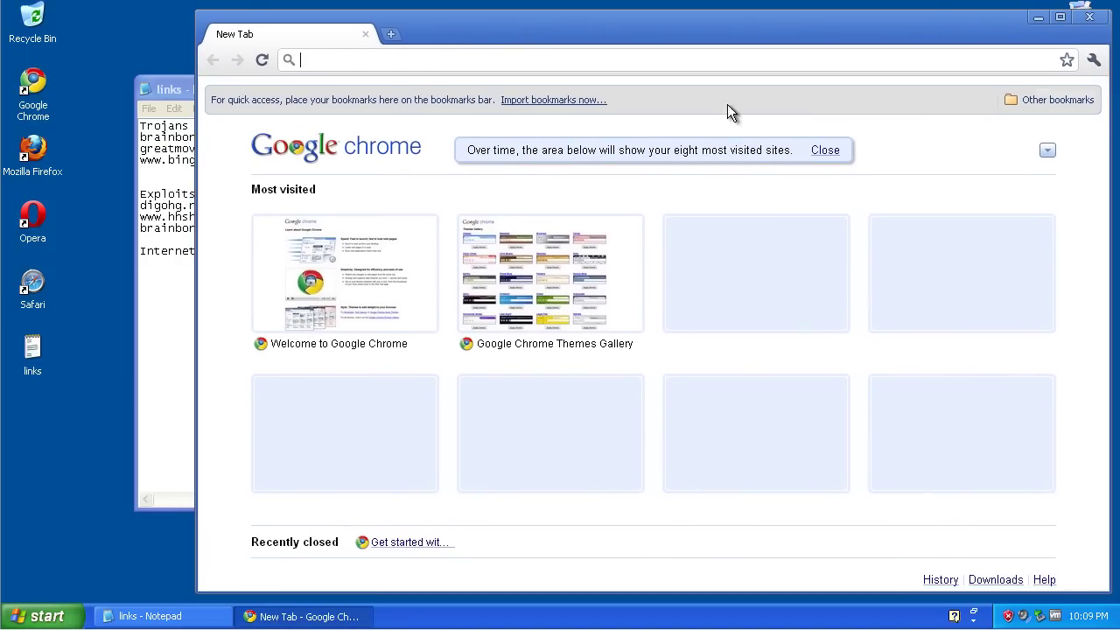
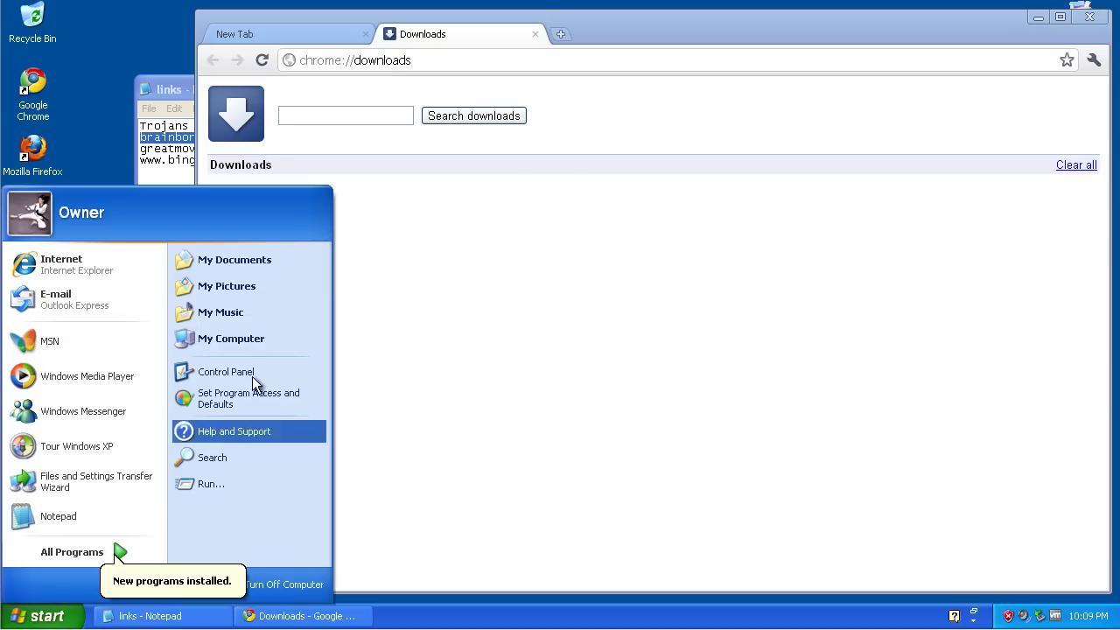
Step: Move the downloaded exe file from the Downloads folder in My Documents to the desktop and close the folder
click(300, 259)
double_click(536, 238)
click(355, 203)
drag(335, 201, 29, 426)
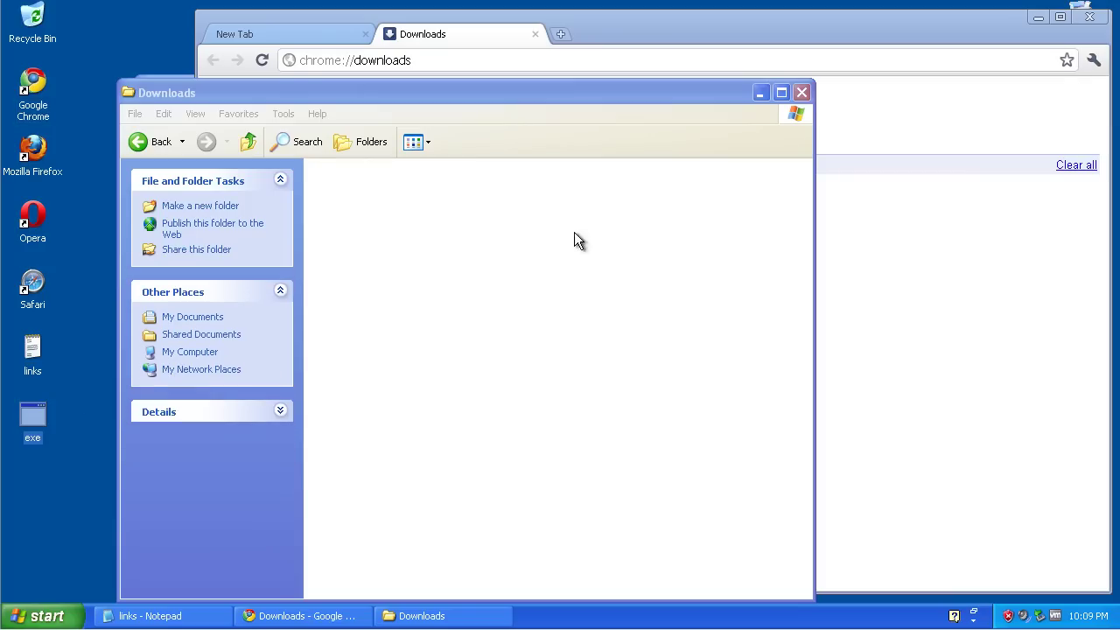
click(801, 93)
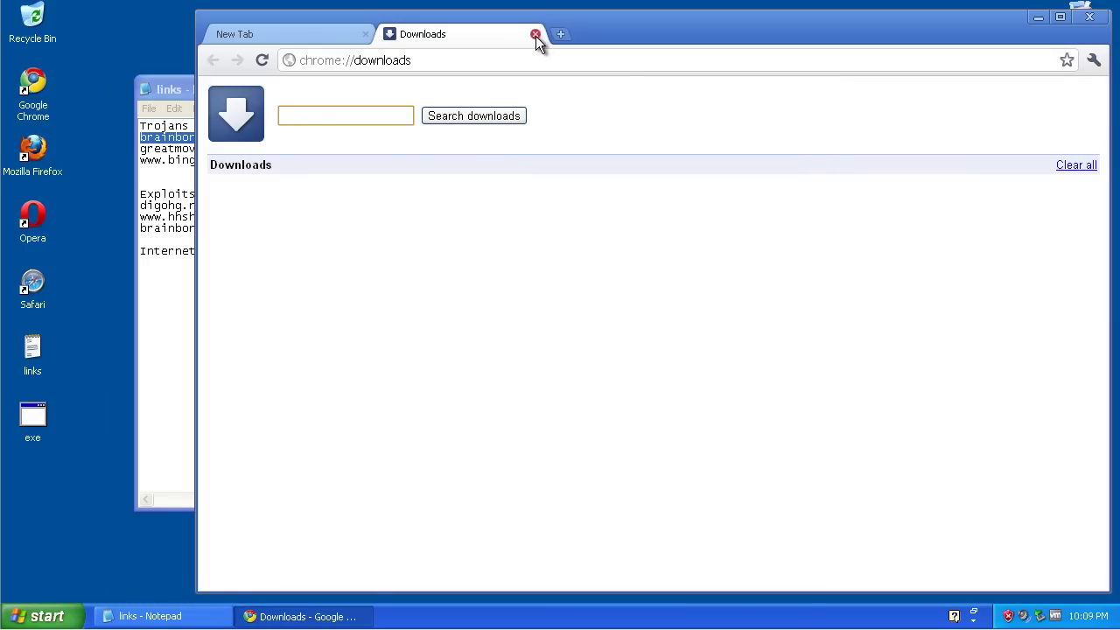
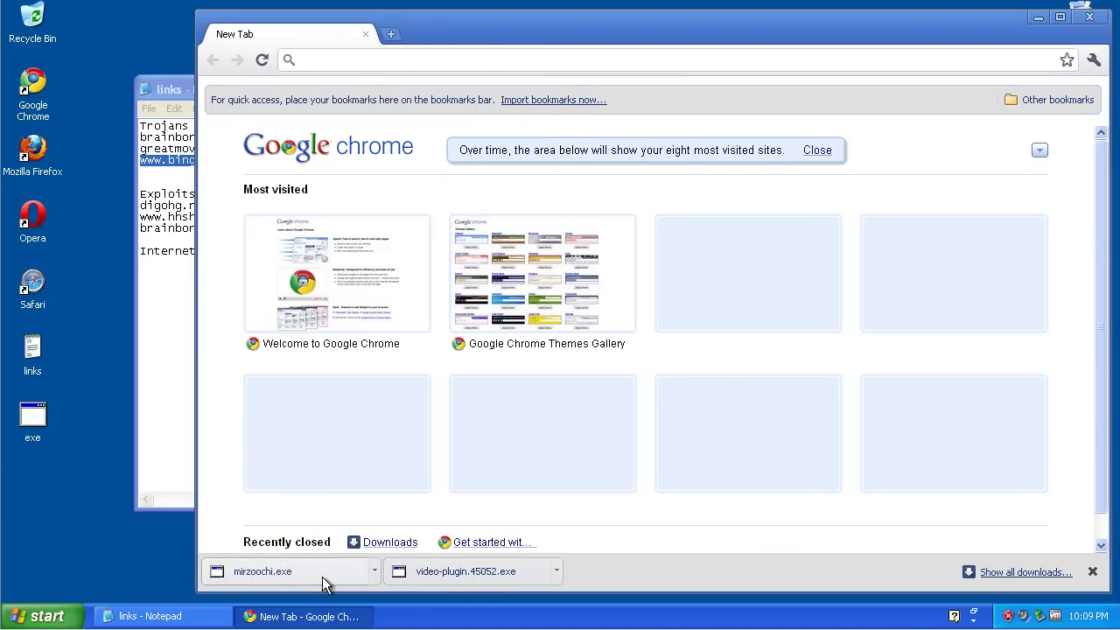
Step: Clear Chrome's whole download list and close the Downloads page
click(1028, 577)
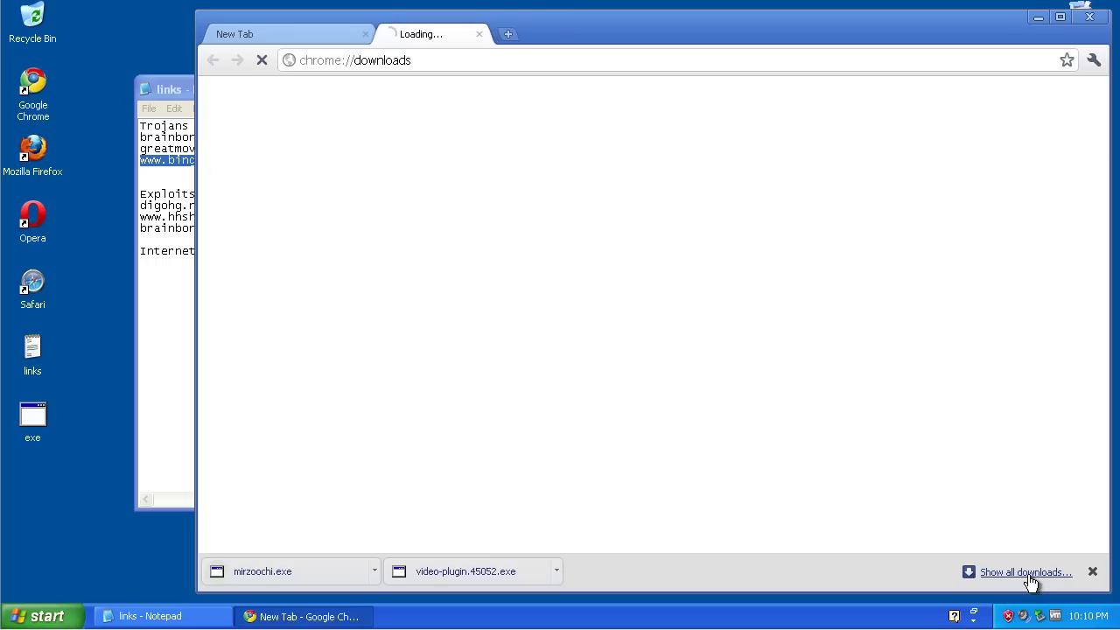
click(1075, 165)
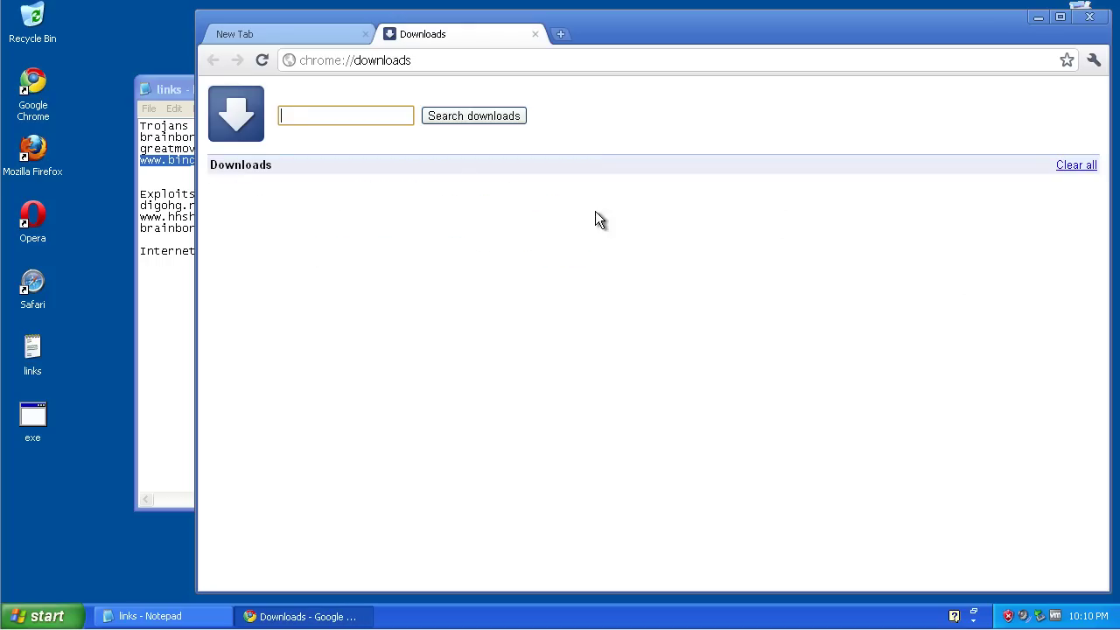
click(535, 35)
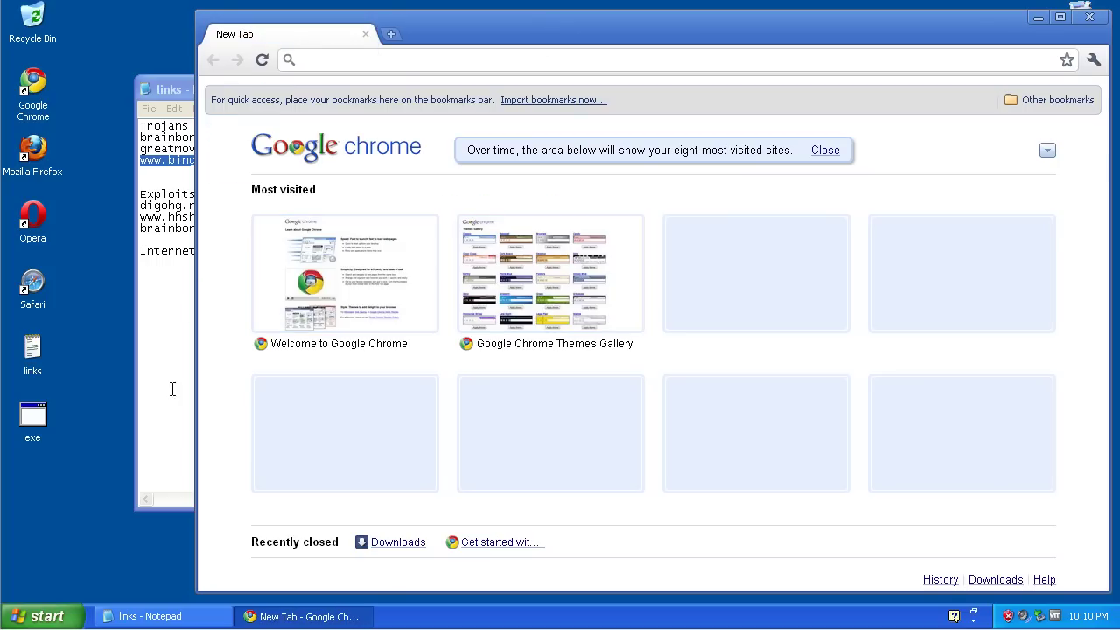
Step: Move mirzoochi and video-plugin.45052 from the Downloads folder to the desktop and close the folder
click(49, 614)
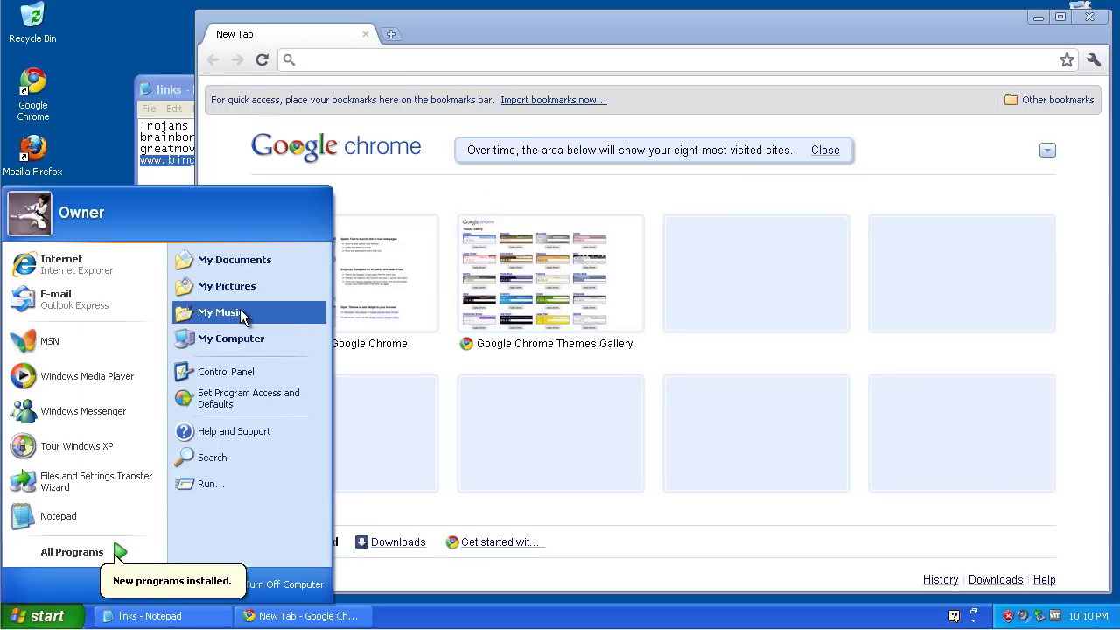
click(235, 260)
double_click(516, 227)
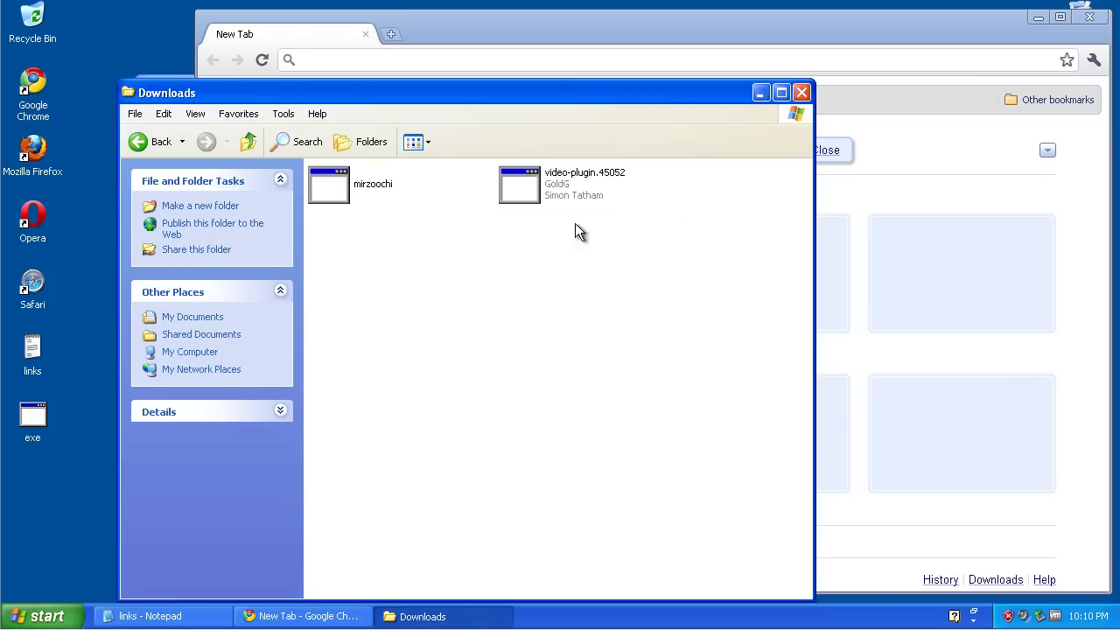
drag(426, 209, 372, 179)
drag(330, 186, 40, 501)
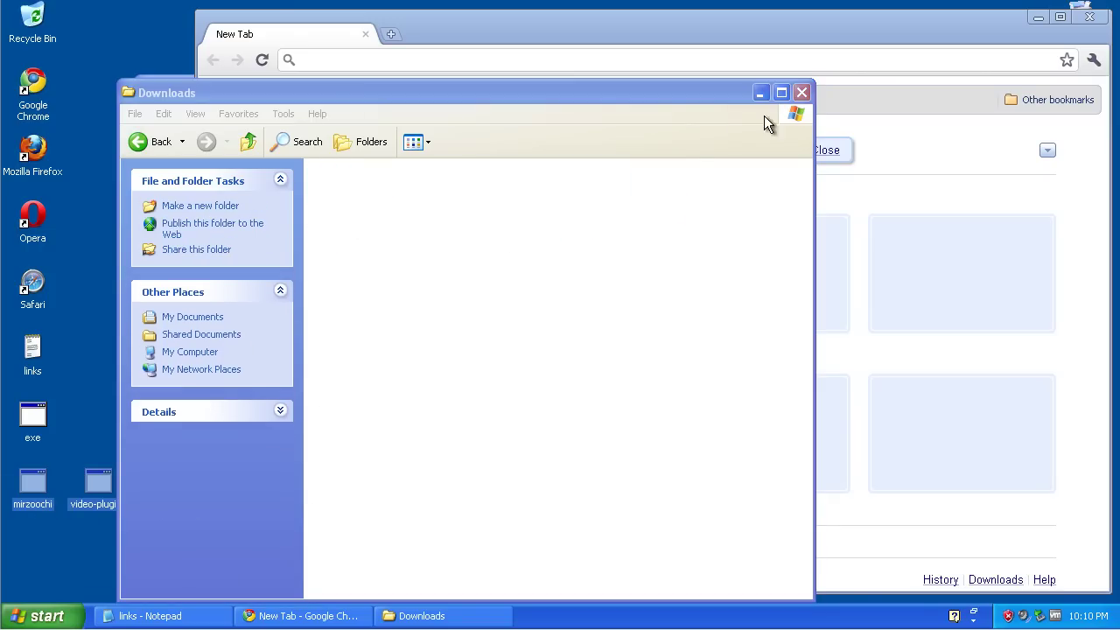
click(800, 92)
Step: Move the exe, mirzoochi and video-plugin.45052 files from the desktop to the Recycle Bin and empty it
drag(94, 557, 25, 421)
drag(28, 410, 33, 17)
right_click(30, 12)
click(83, 51)
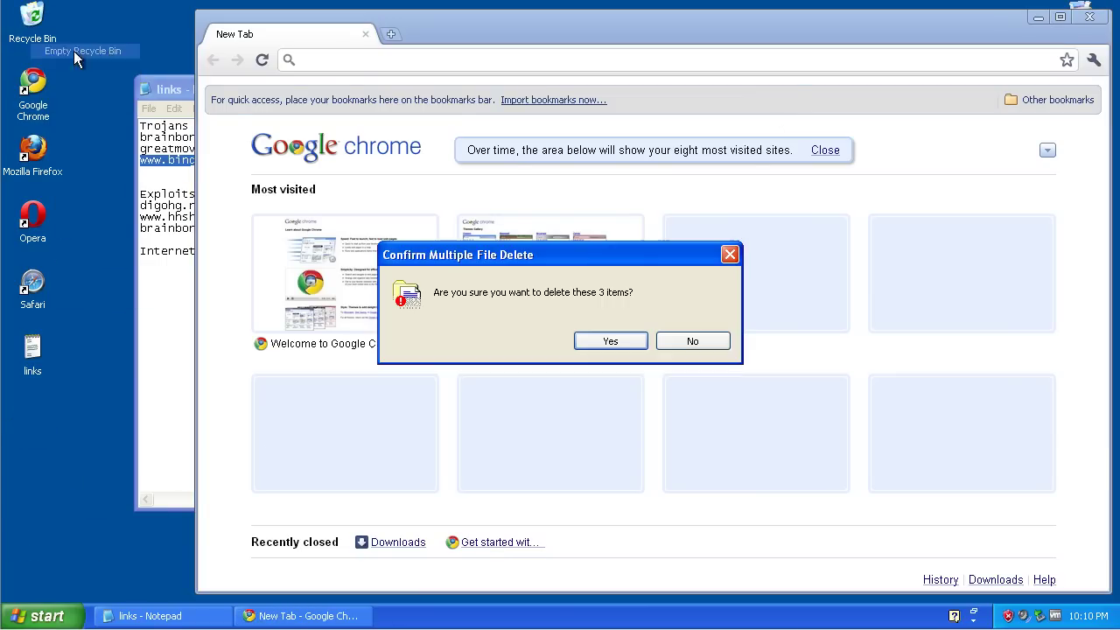
click(607, 342)
Step: Copy the digohg.net/Gan/index.php exploit link from the Notepad list and open it in Chrome
click(142, 282)
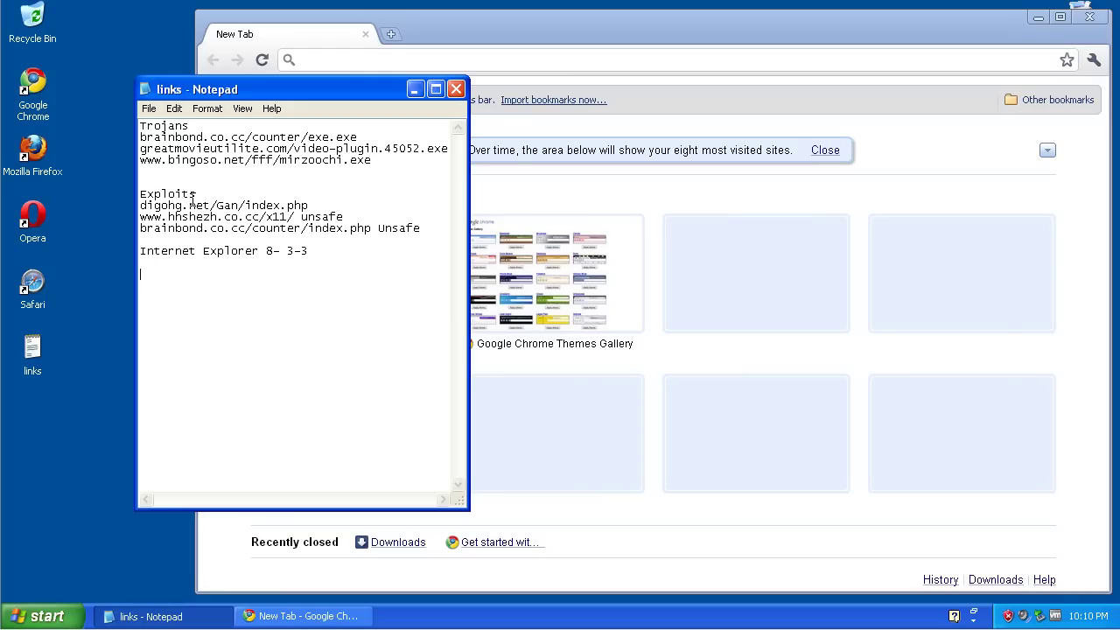
double_click(196, 206)
right_click(196, 207)
click(226, 251)
click(537, 57)
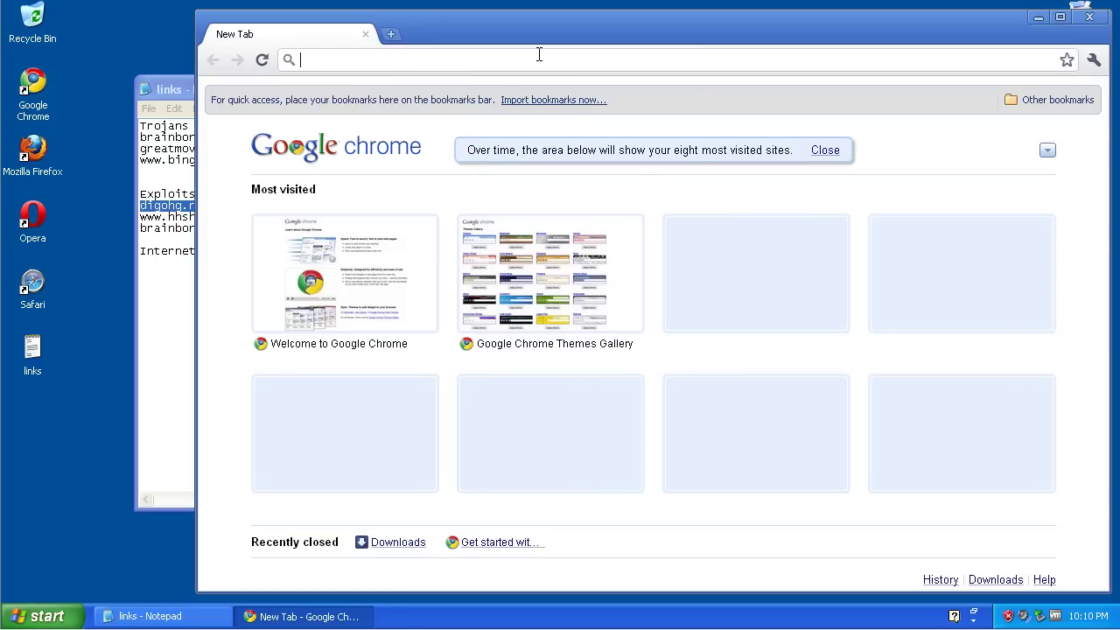
right_click(539, 57)
click(568, 116)
key(Return)
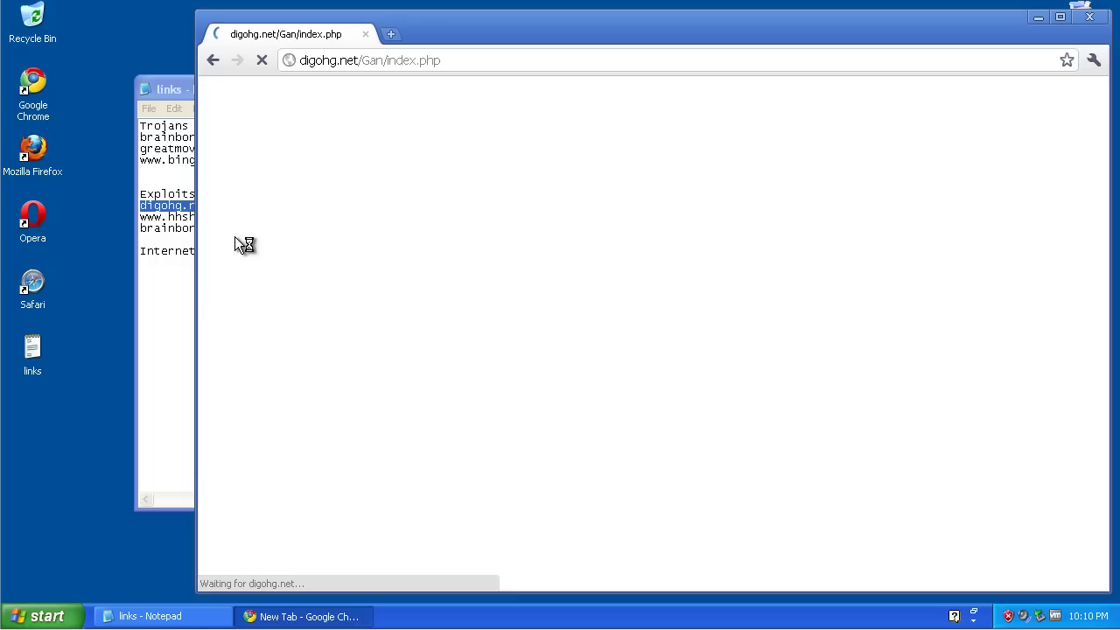
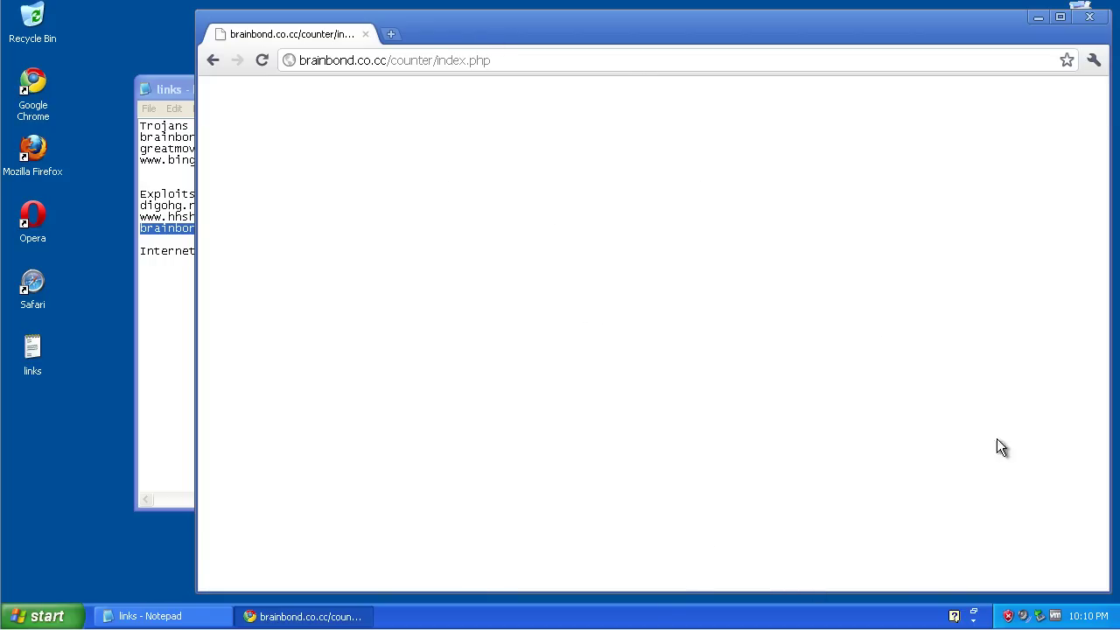
Step: Close Chrome and record "Google Chrome 0-6" under the Internet Explorer 8 score in the Notepad list
click(1089, 17)
click(308, 274)
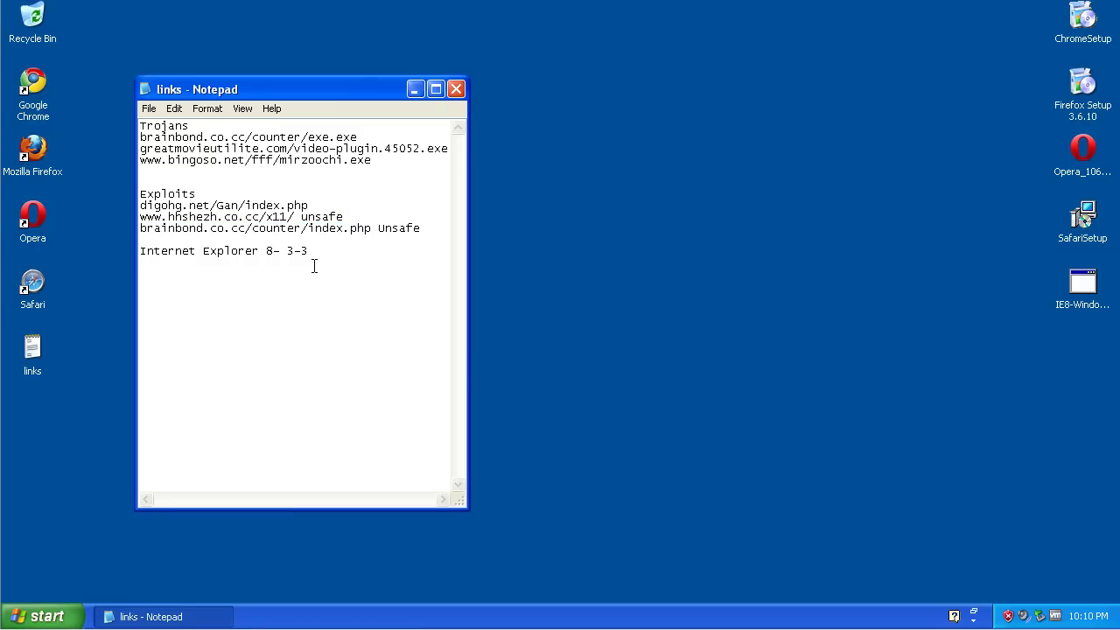
text(Google Chrome 0-6)
Step: Open Mozilla Firefox, choose not to import anything, and decline making it the default browser
right_click(110, 246)
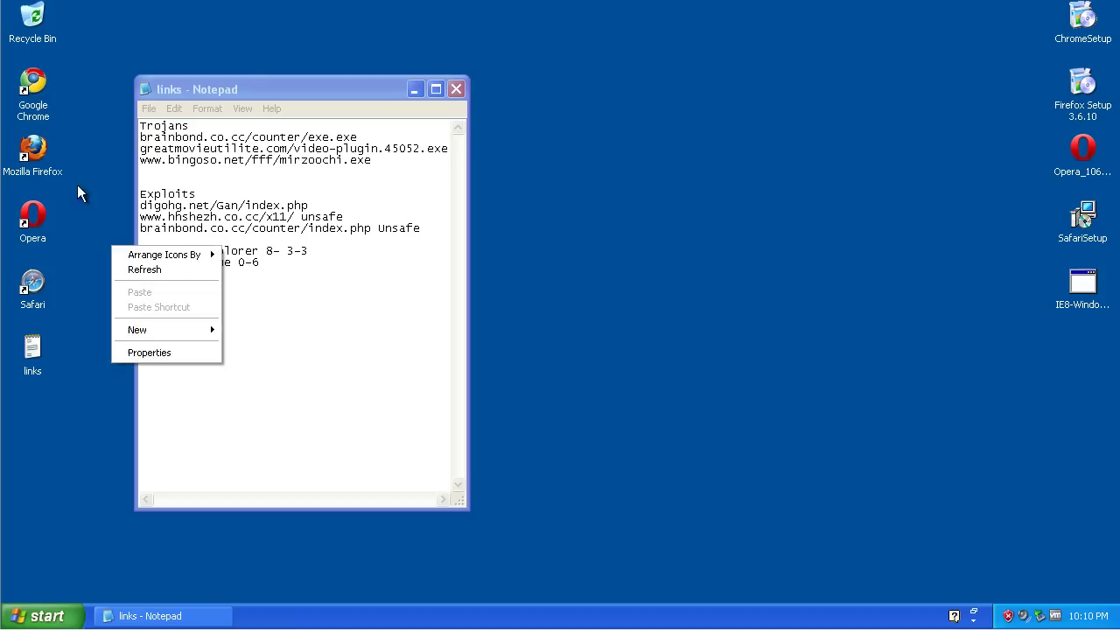
click(33, 149)
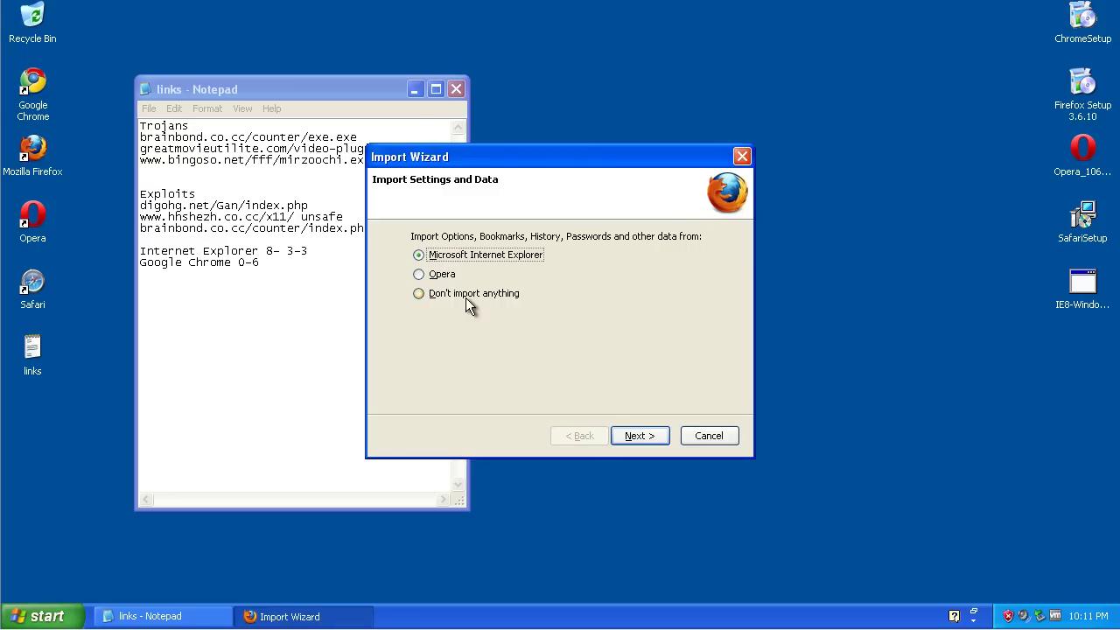
click(510, 296)
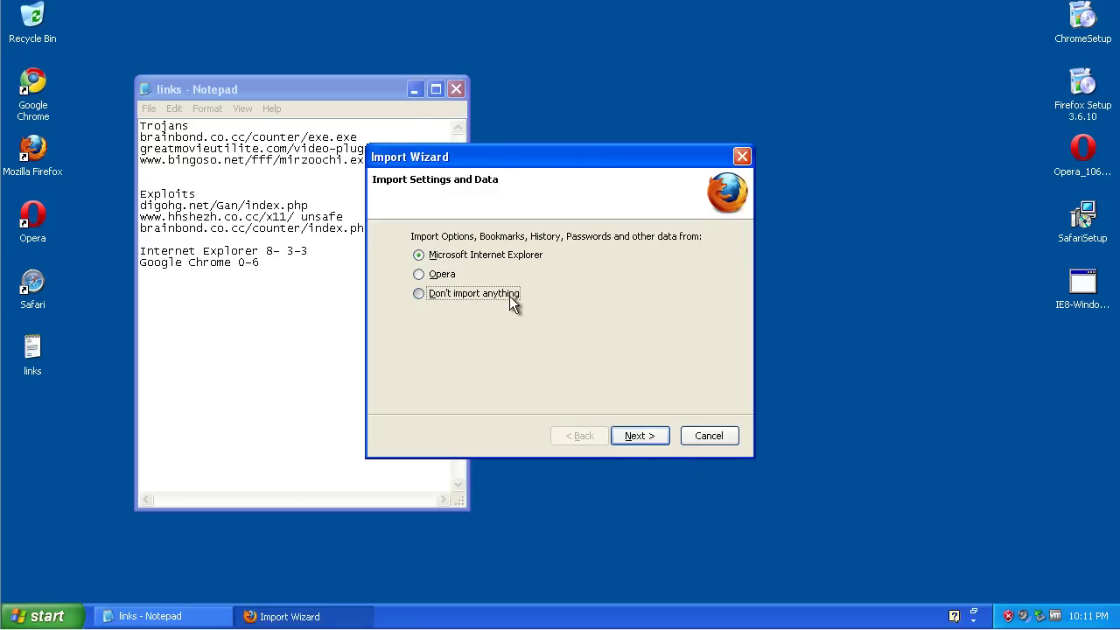
click(663, 441)
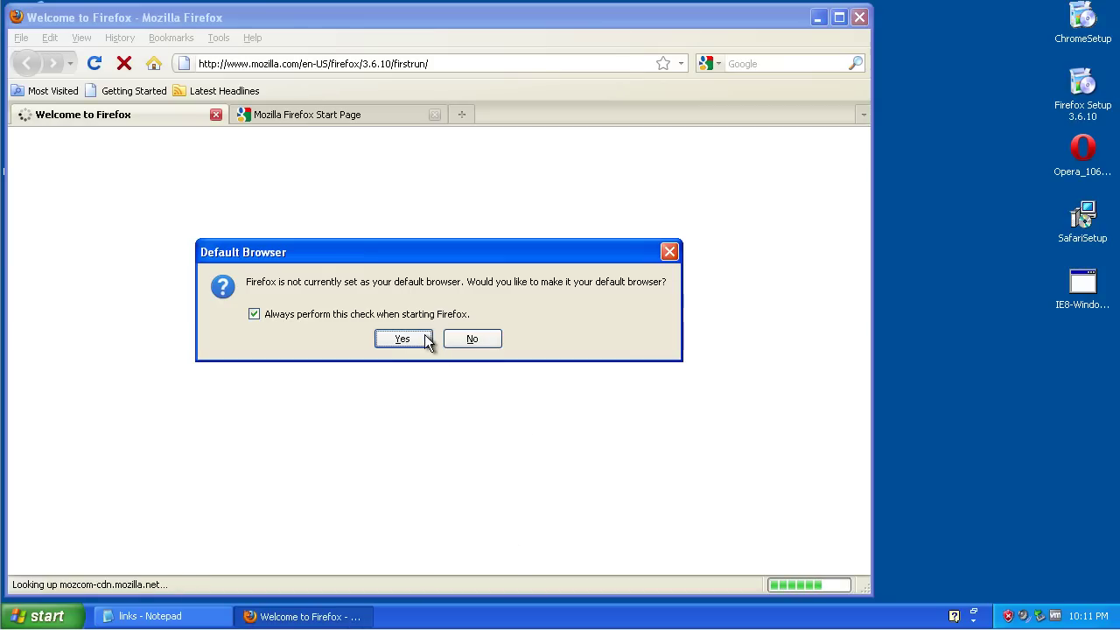
click(477, 343)
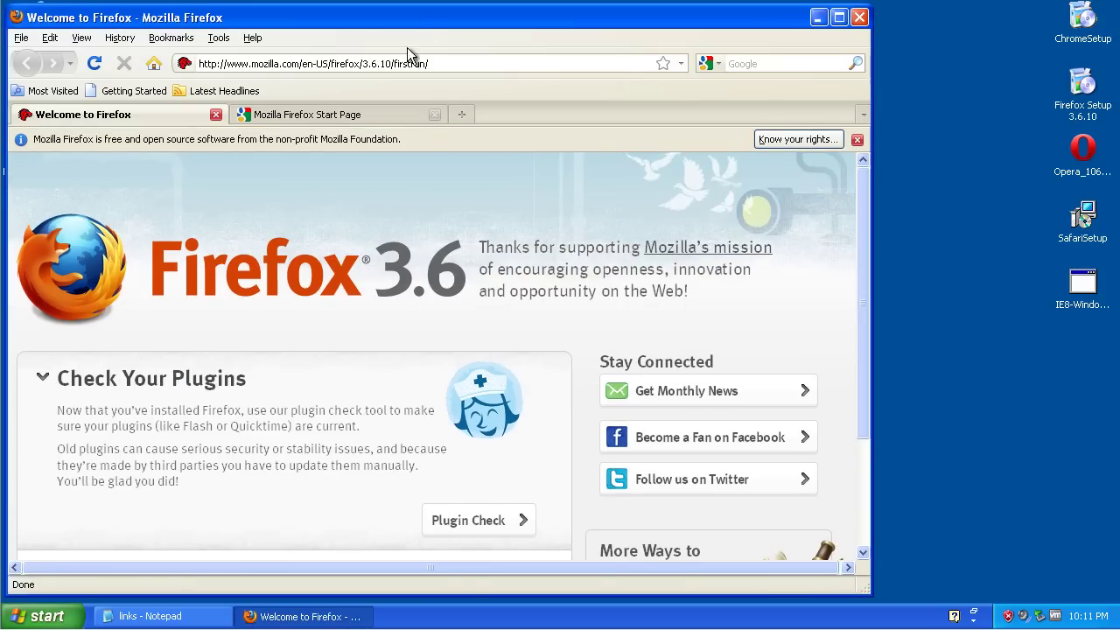
Step: Close the Welcome to Firefox tab and arrange the Firefox and Notepad windows so the link list stays reachable
click(216, 115)
drag(350, 21, 564, 21)
click(191, 85)
drag(191, 85, 74, 112)
Step: Download exe.exe in Firefox from the brainbond.co.cc/counter/exe.exe link in the Notepad list and close the Downloads window
double_click(133, 155)
right_click(133, 155)
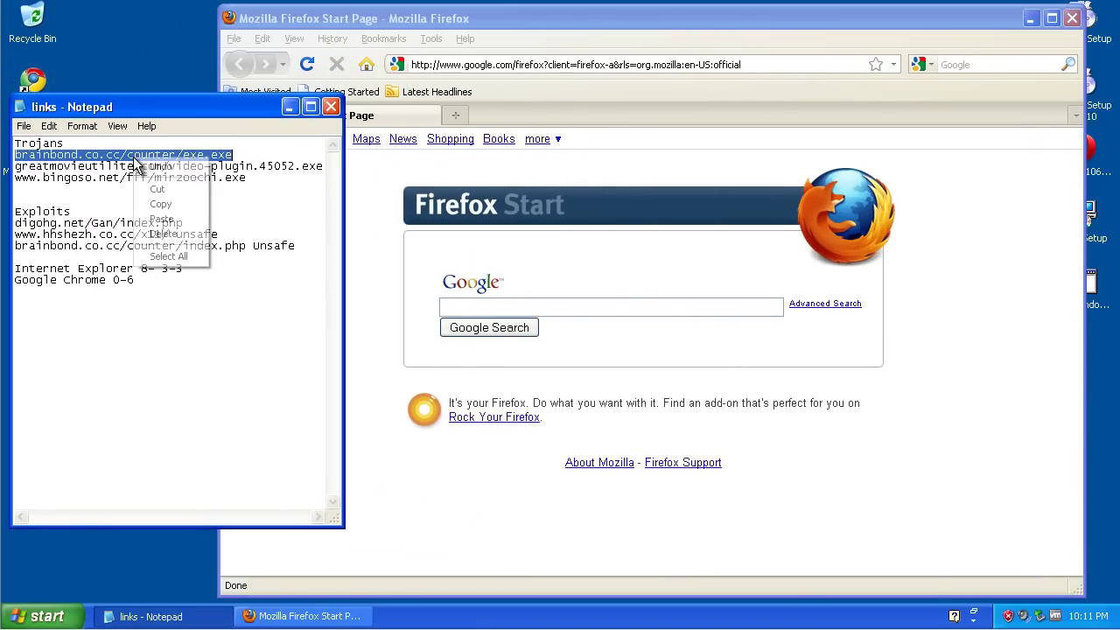
click(167, 201)
click(544, 67)
click(544, 66)
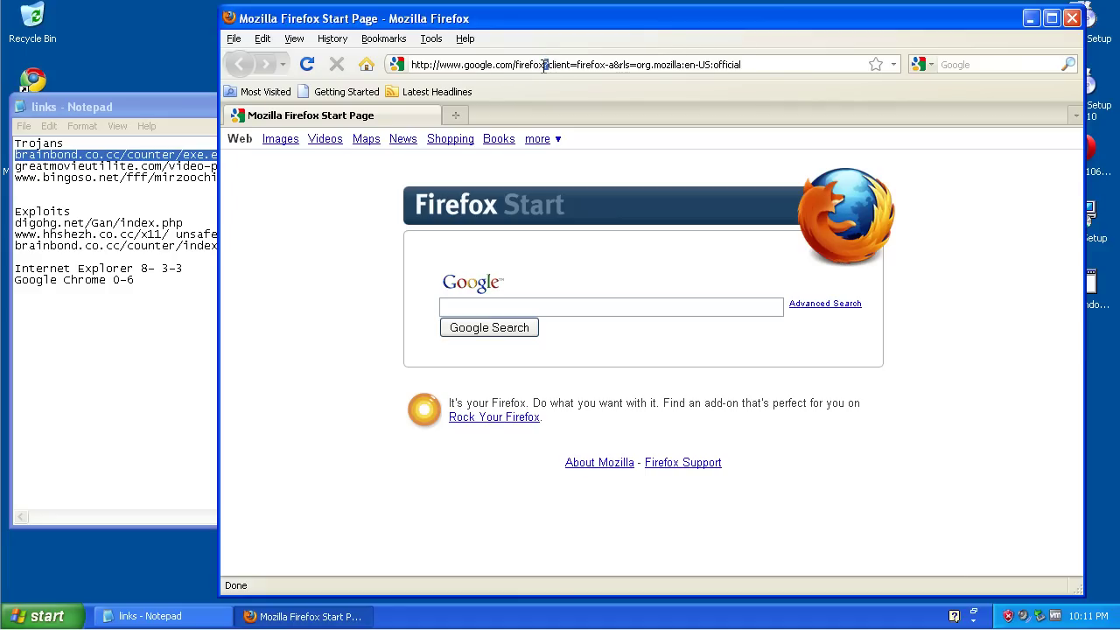
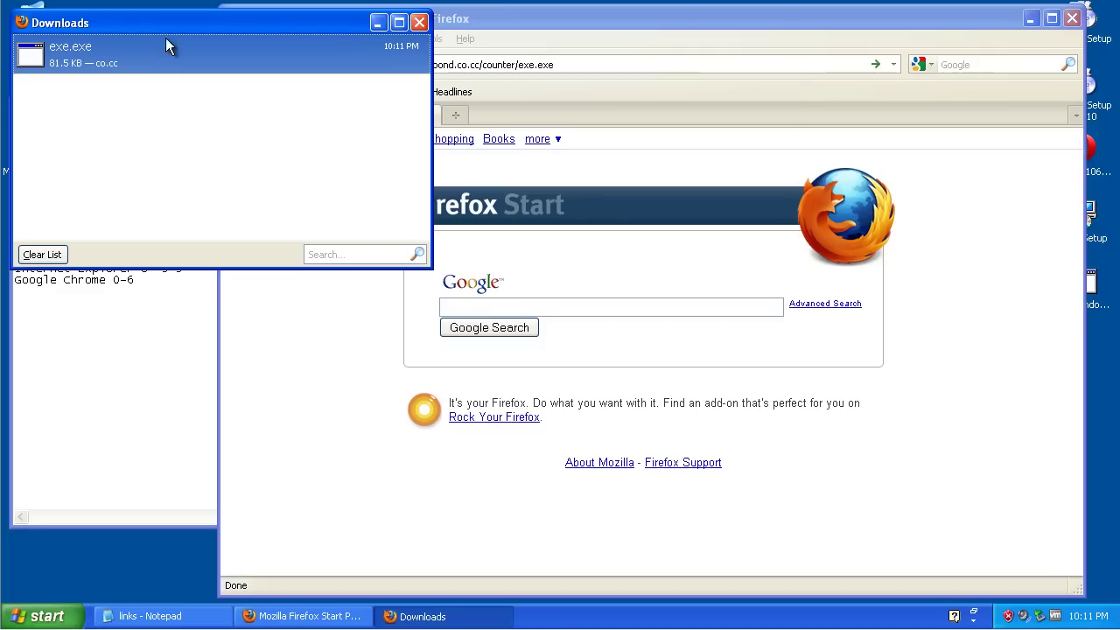
click(419, 22)
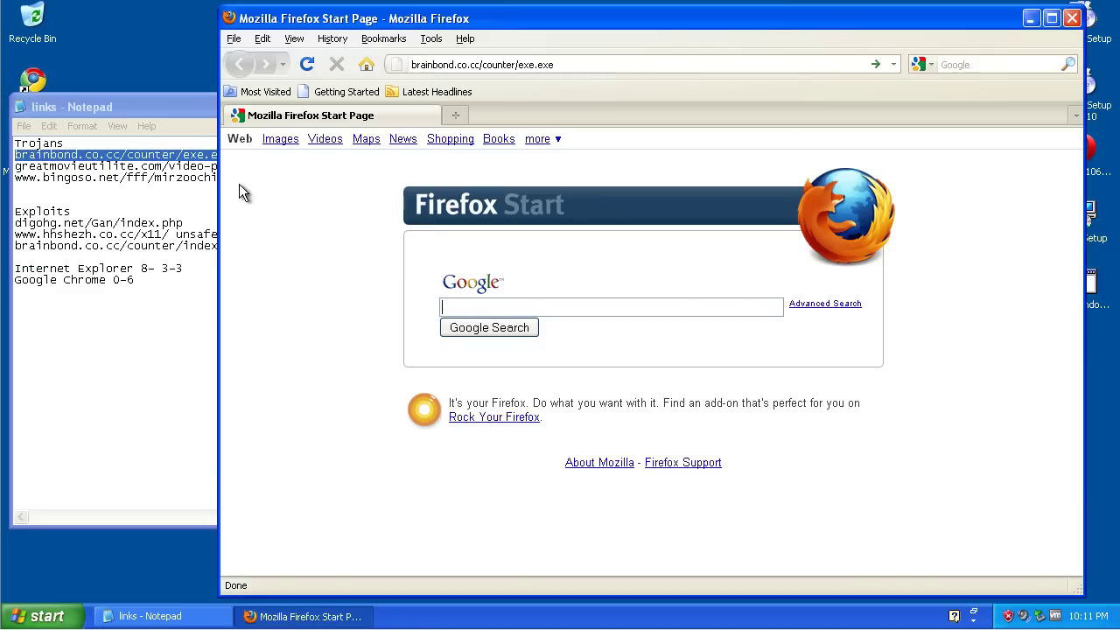
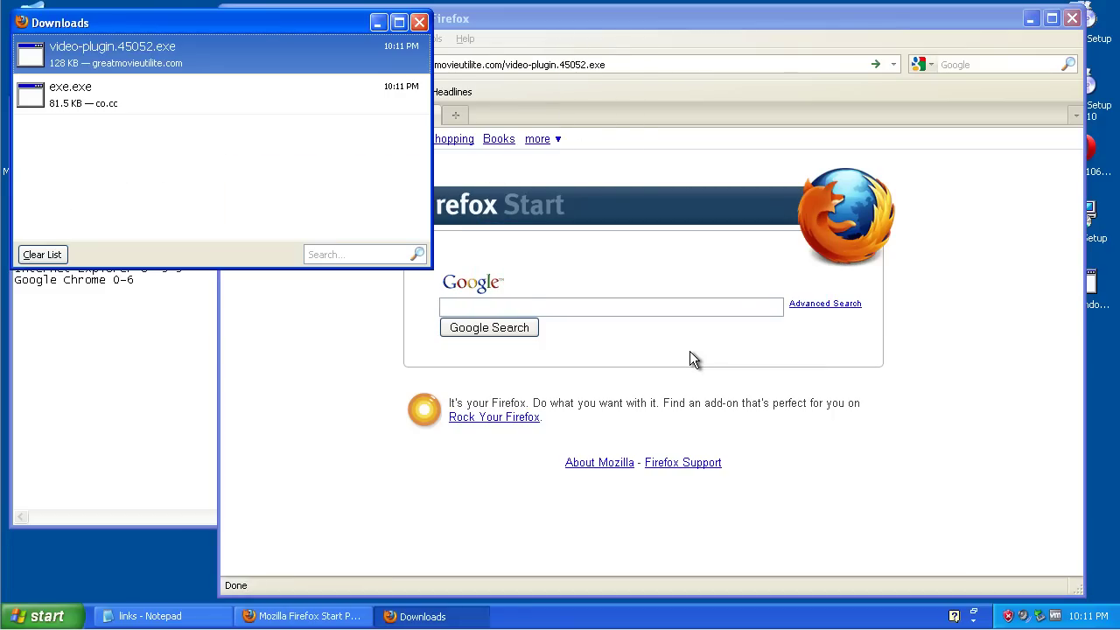
click(124, 304)
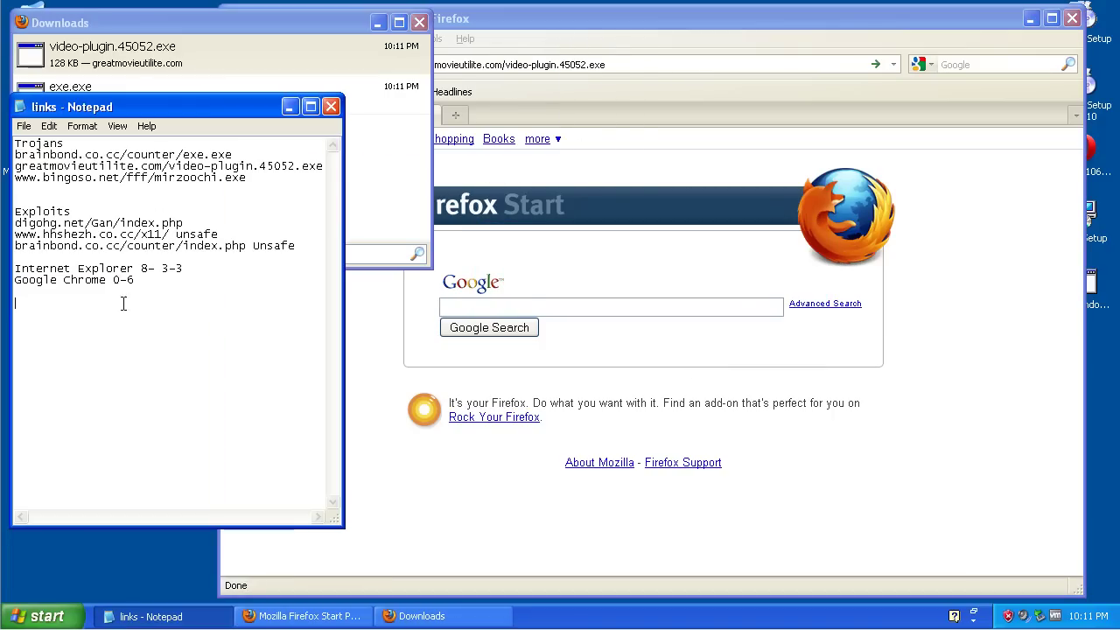
double_click(166, 176)
right_click(166, 177)
click(202, 226)
click(571, 70)
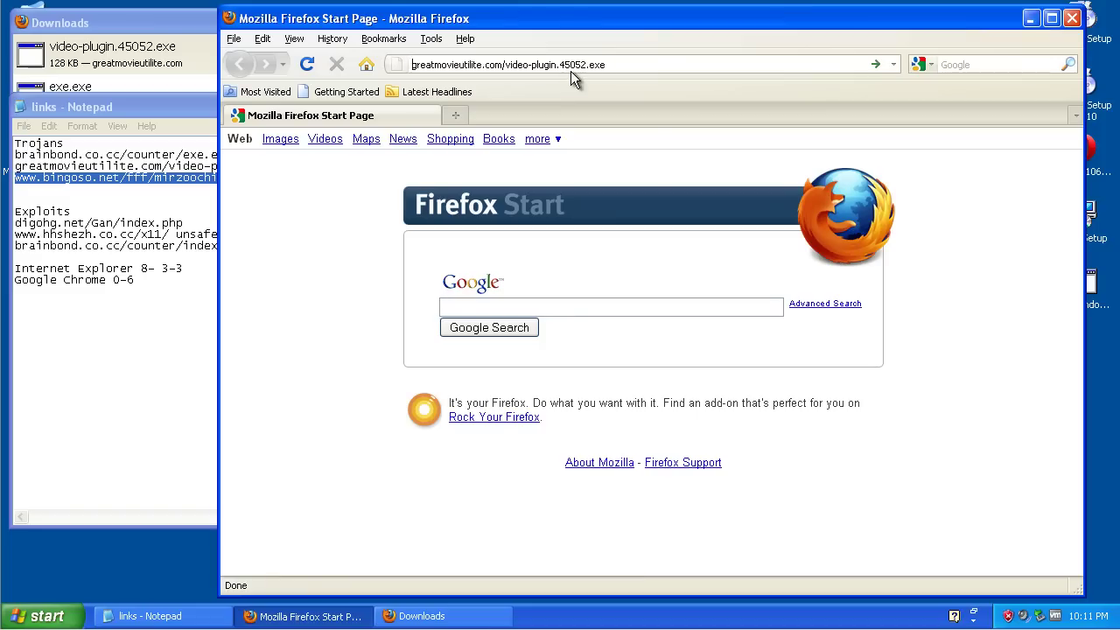
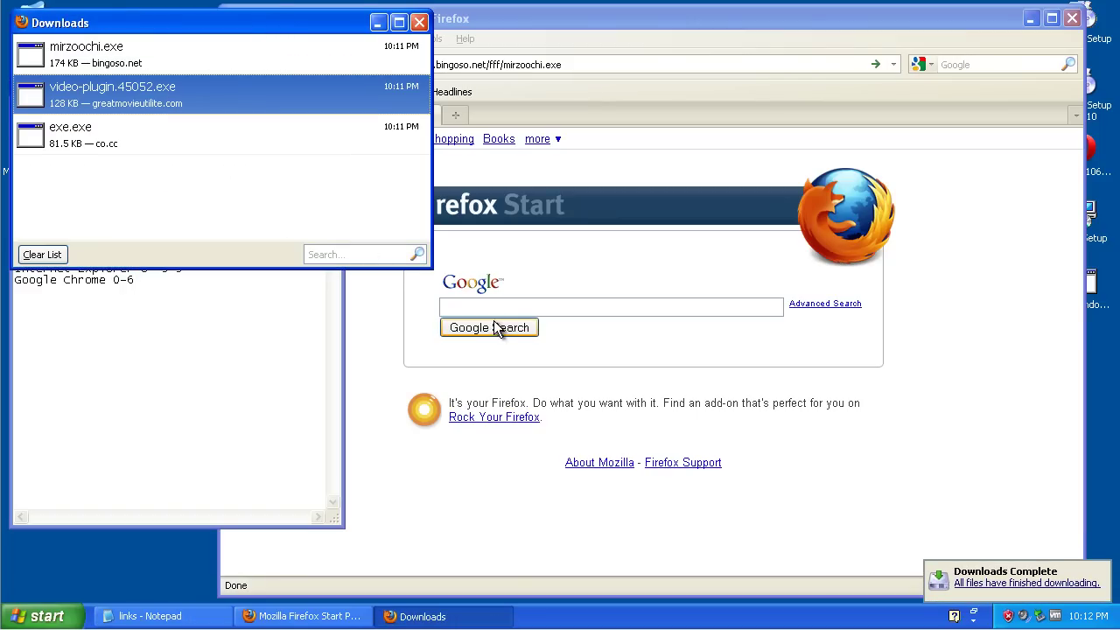
click(420, 22)
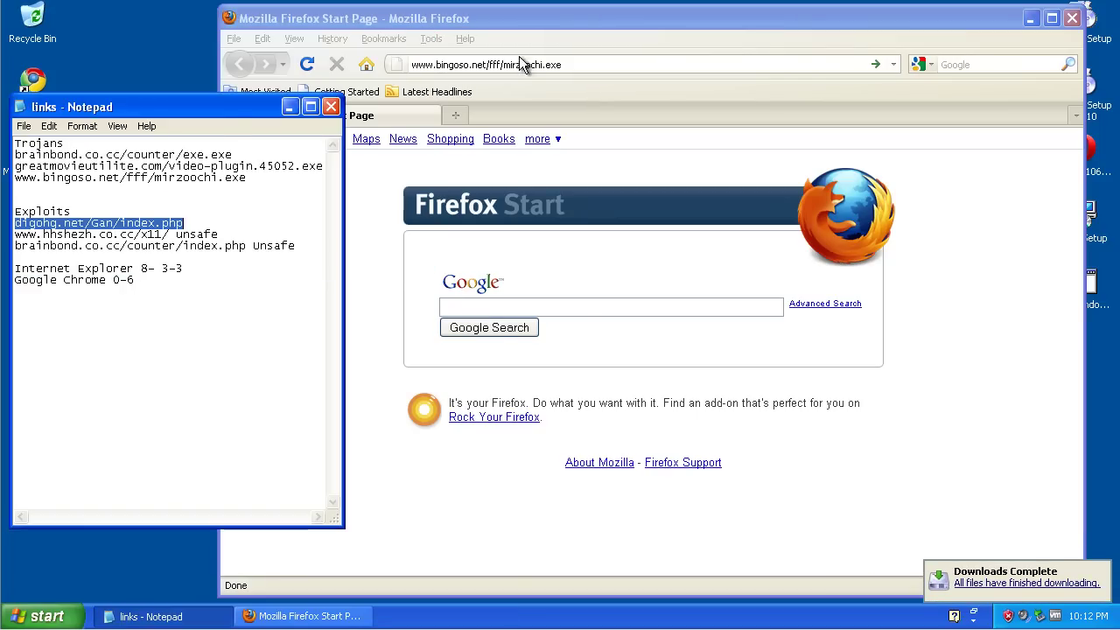
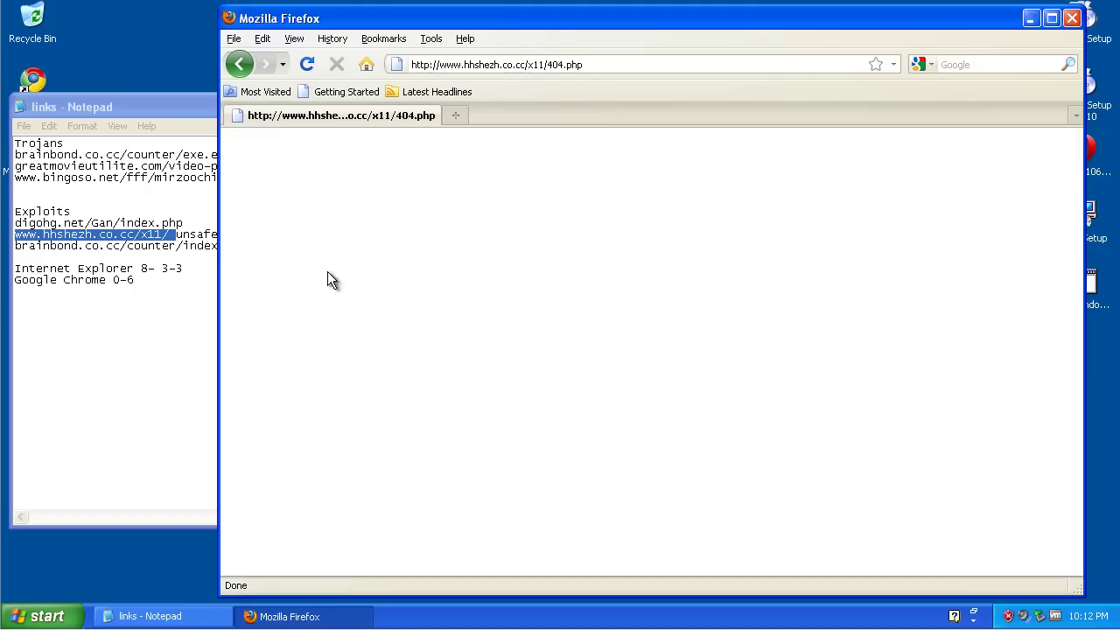
click(214, 274)
drag(14, 246, 254, 245)
right_click(135, 243)
click(180, 310)
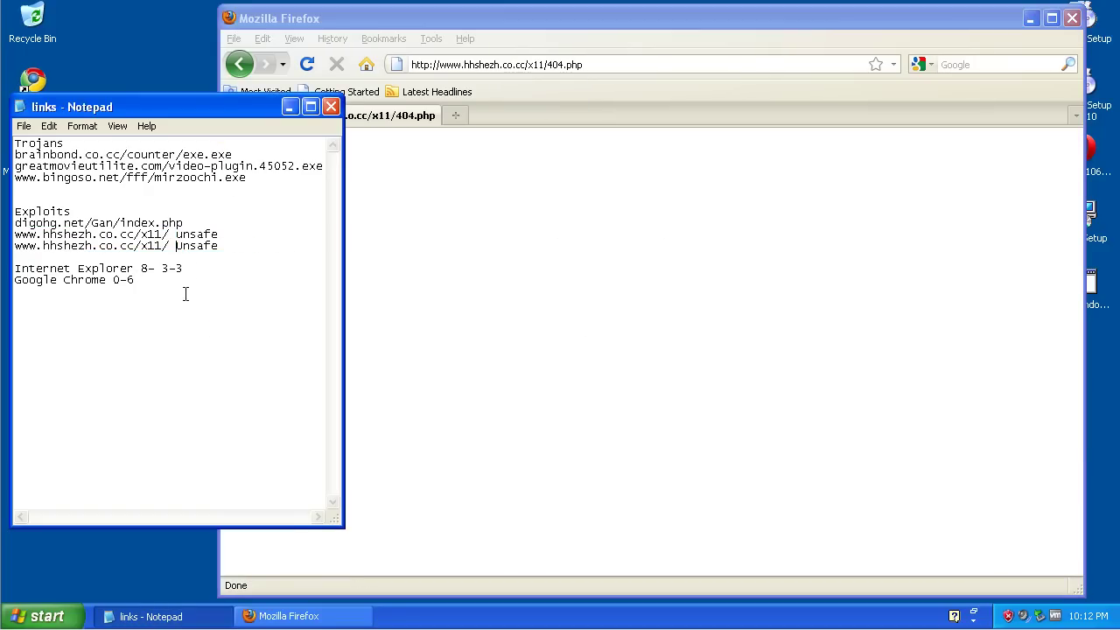
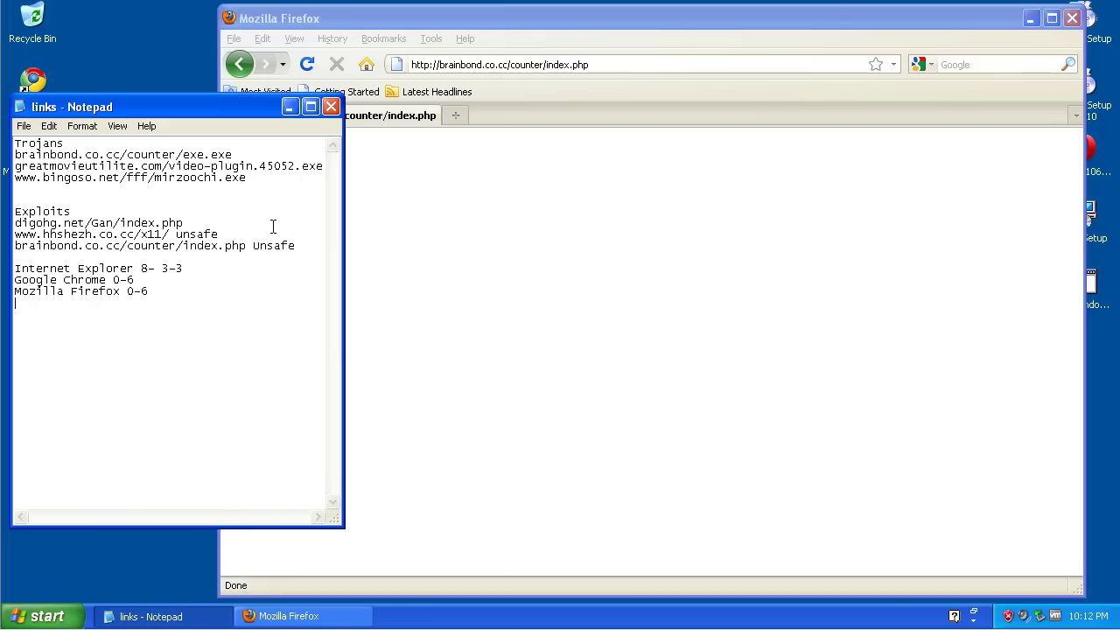
Step: Close Firefox, shift the Notepad window clear of the desktop icons, open Opera and decline making it the default browser
click(1071, 19)
drag(217, 110, 270, 107)
click(41, 224)
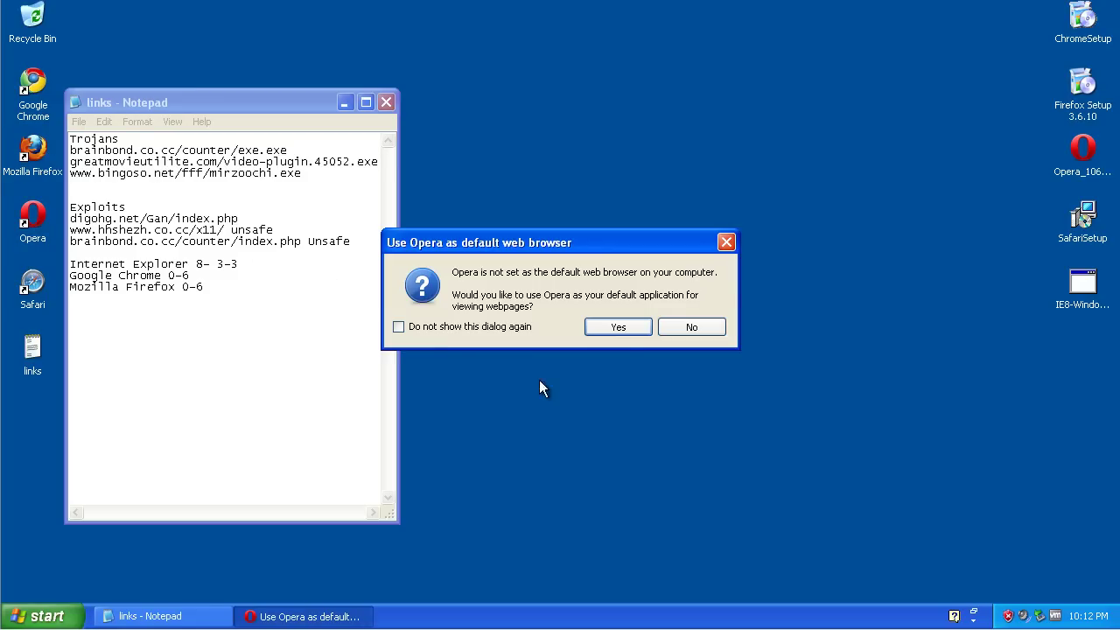
click(620, 338)
click(691, 330)
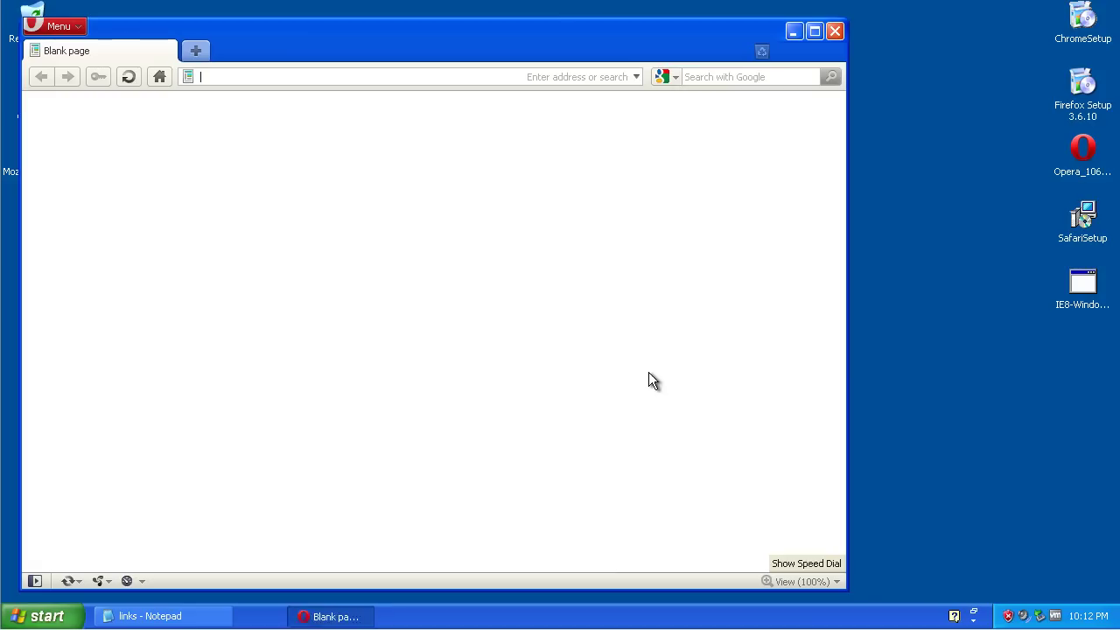
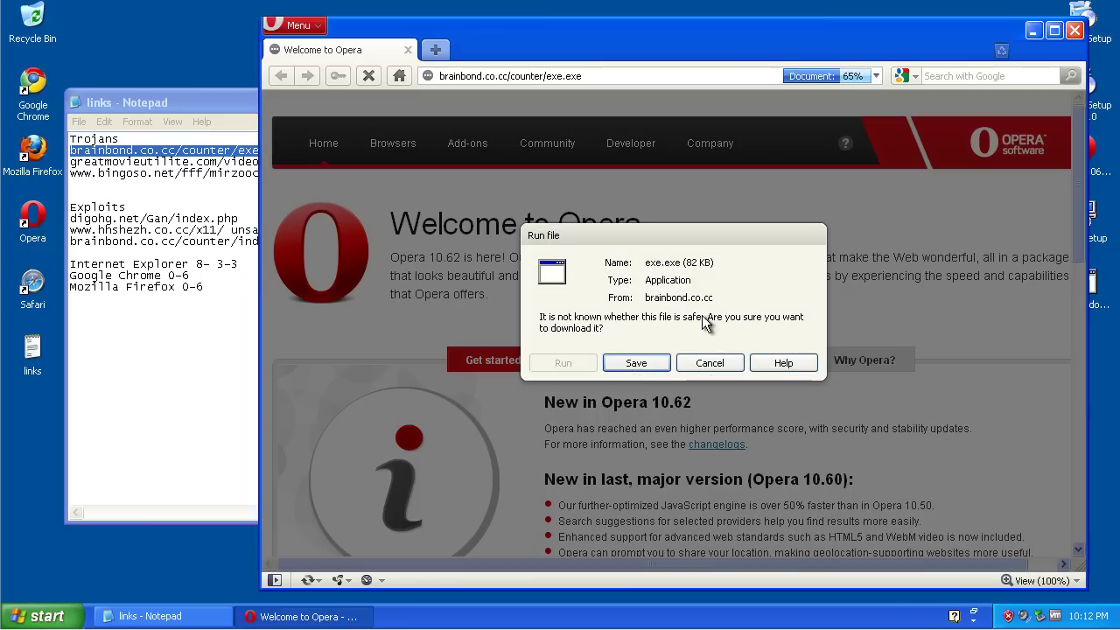
Step: Save exe.exe and video-plugin.45052.exe to the desktop from Opera, closing the Downloads tab after each
click(635, 367)
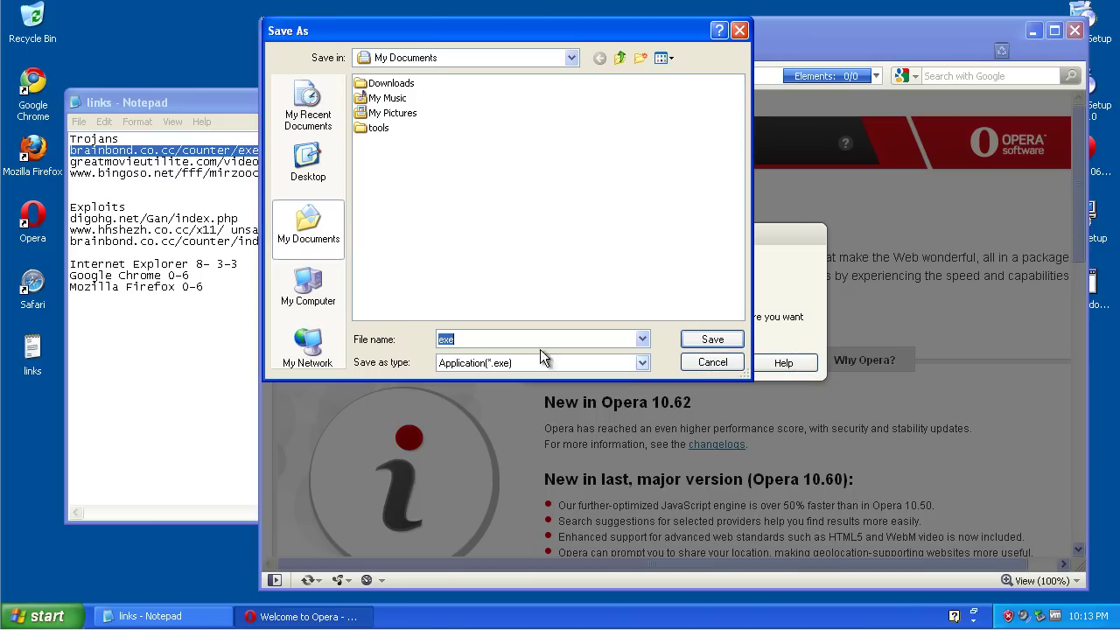
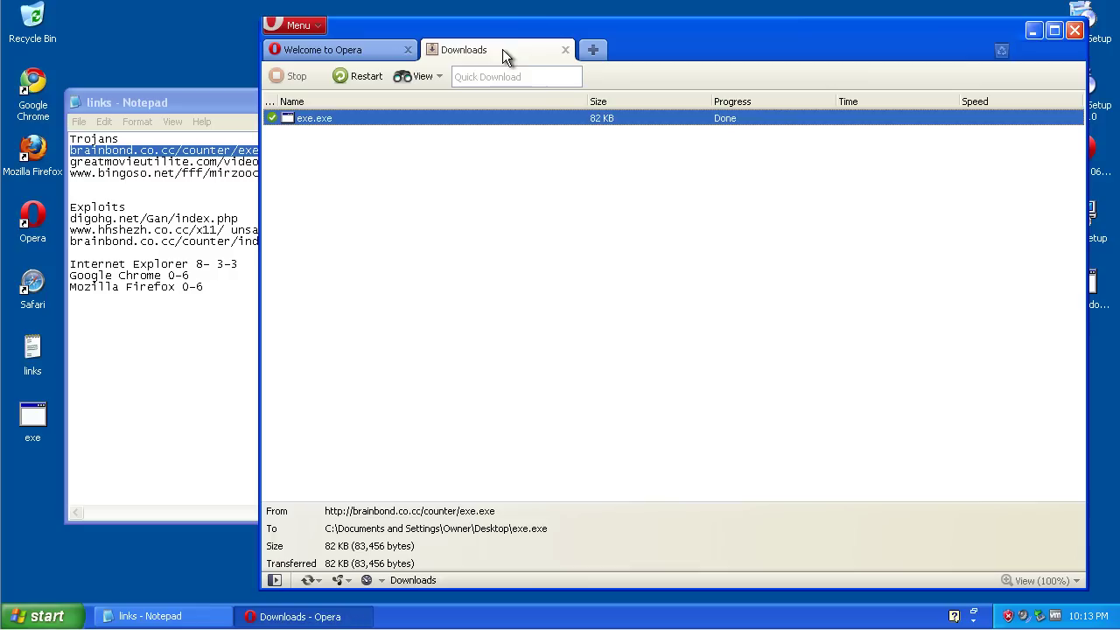
click(565, 56)
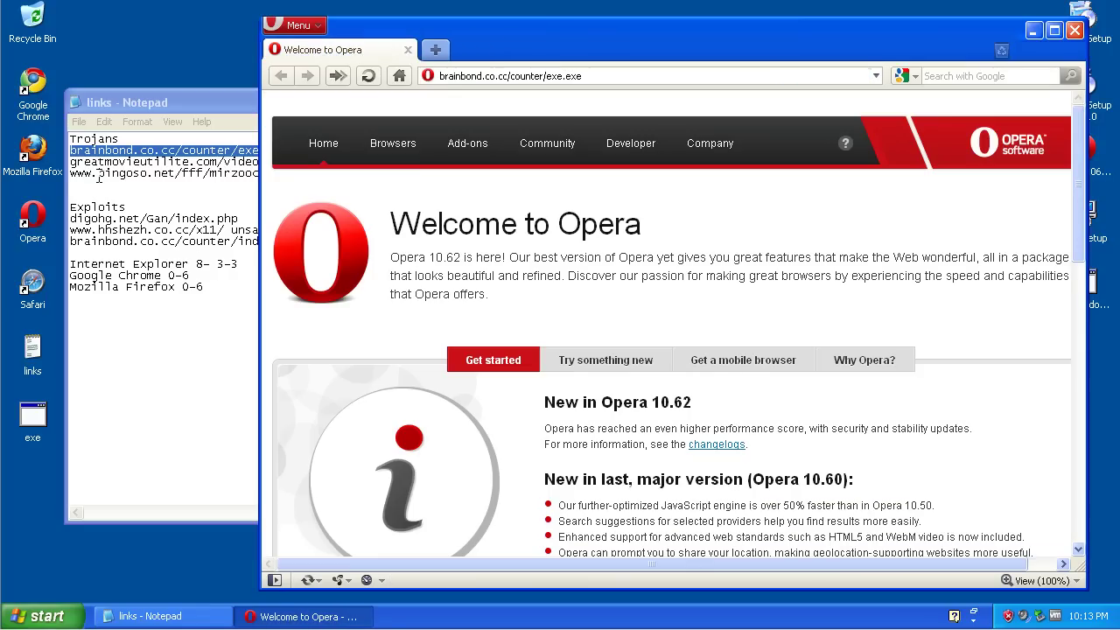
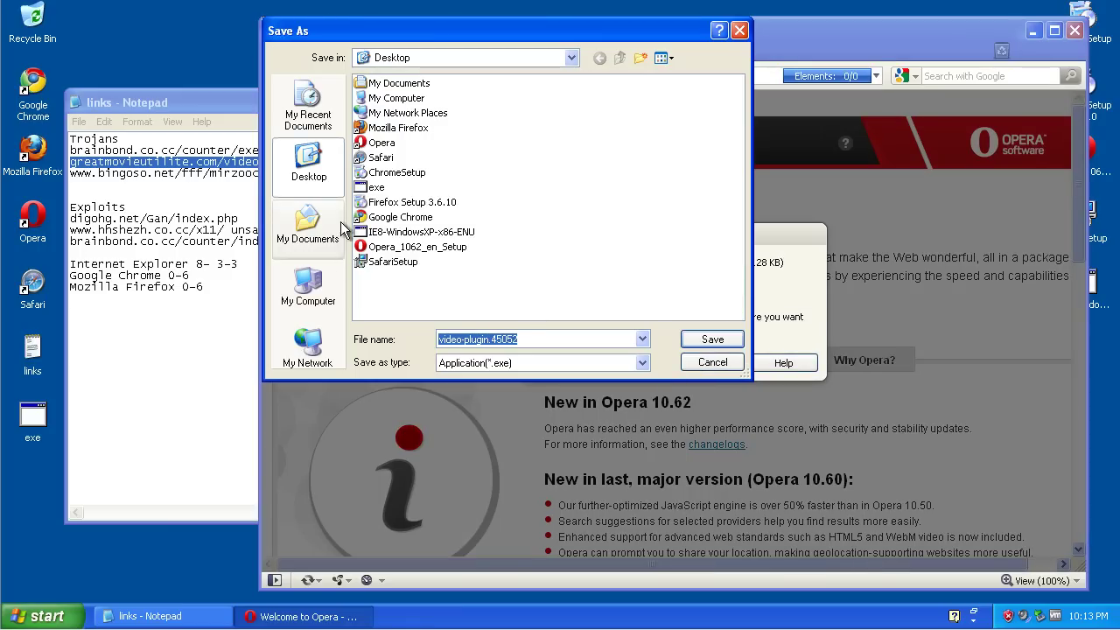
click(701, 337)
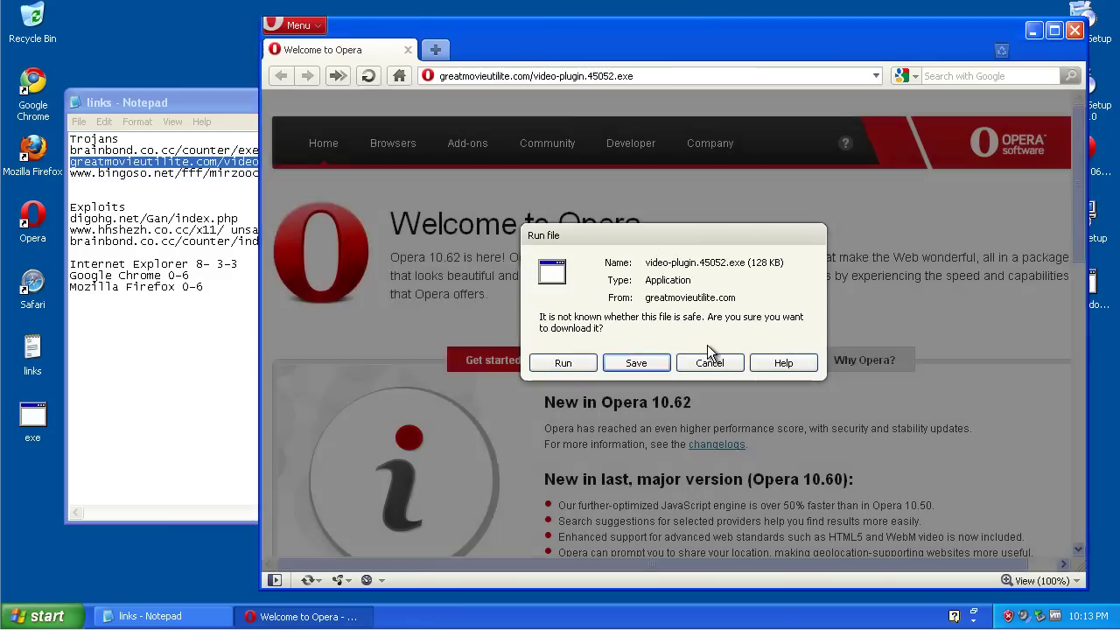
click(505, 52)
click(565, 50)
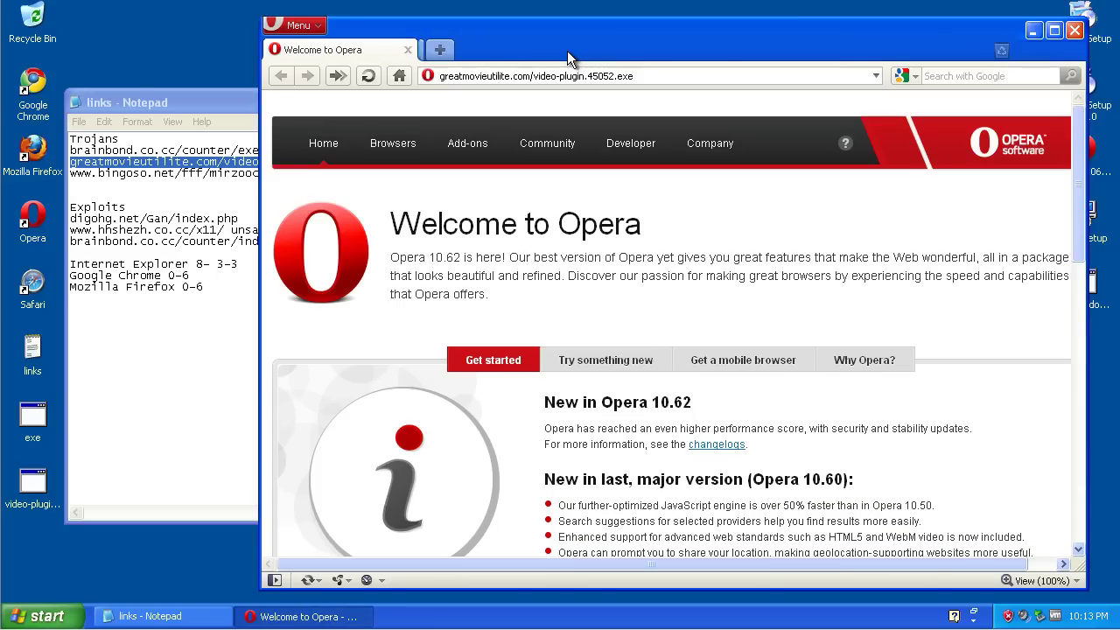
double_click(178, 175)
right_click(180, 173)
click(205, 217)
click(525, 76)
right_click(525, 76)
click(560, 175)
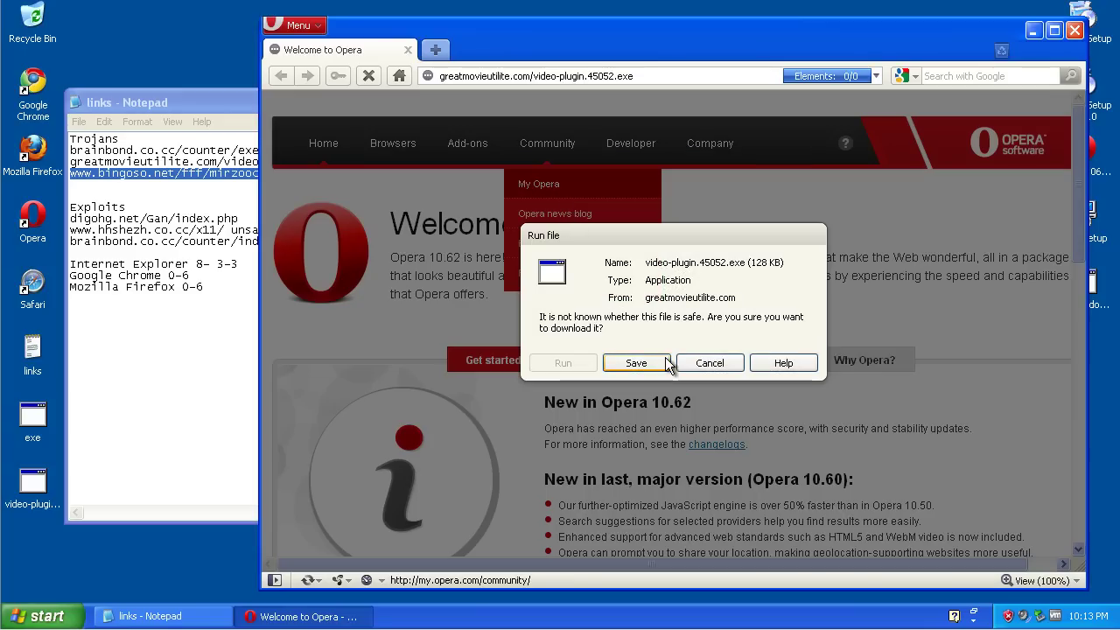
click(636, 362)
click(709, 338)
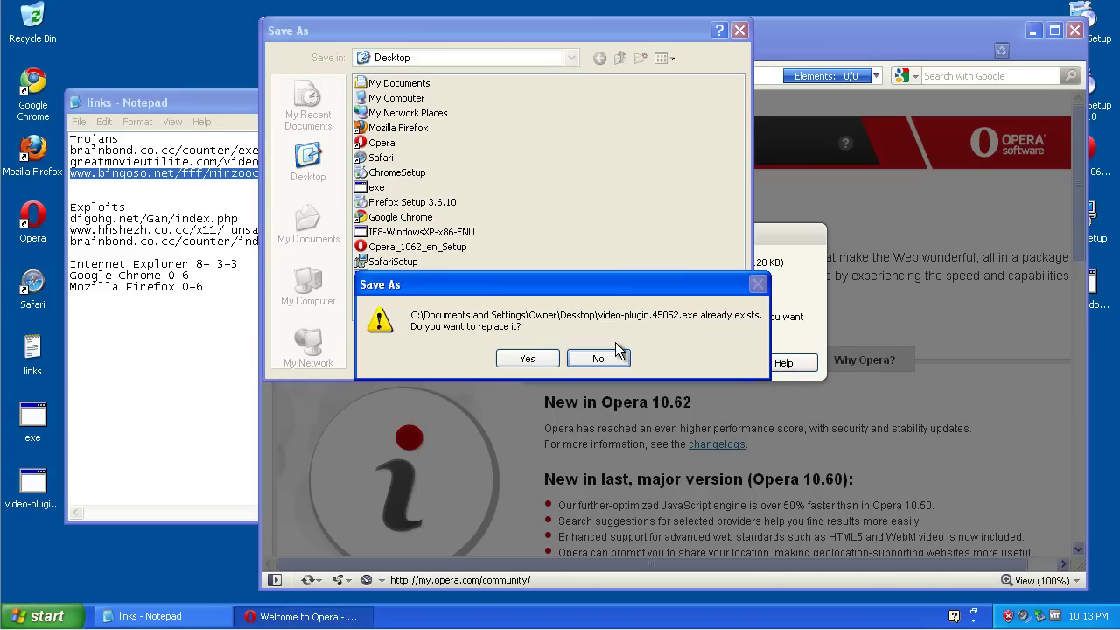
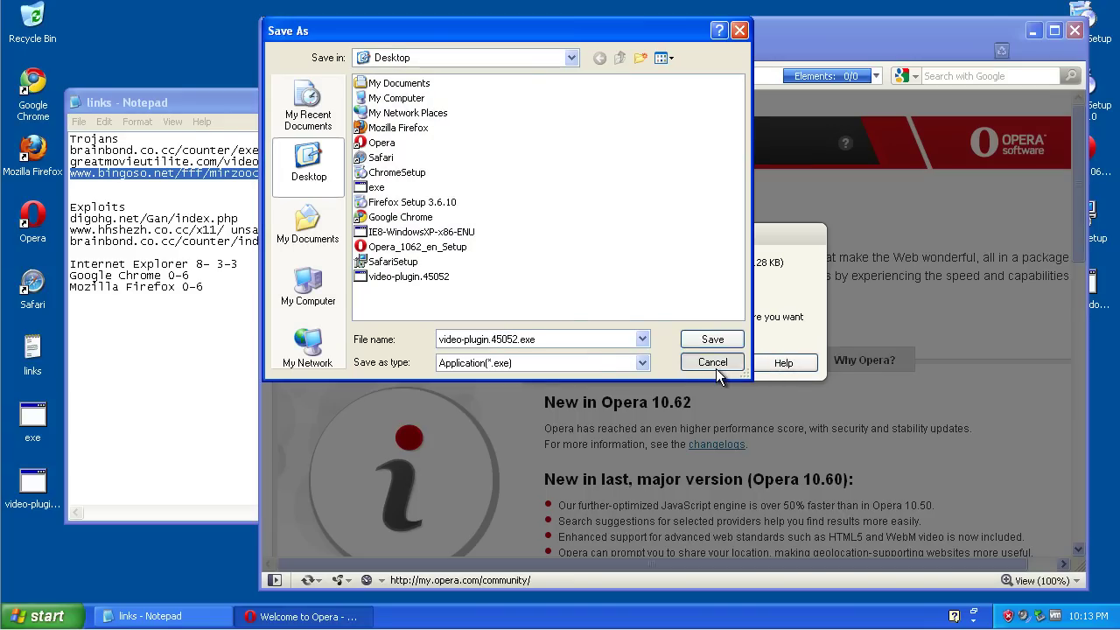
click(713, 362)
click(712, 364)
click(224, 180)
double_click(228, 174)
right_click(229, 174)
click(254, 219)
right_click(573, 77)
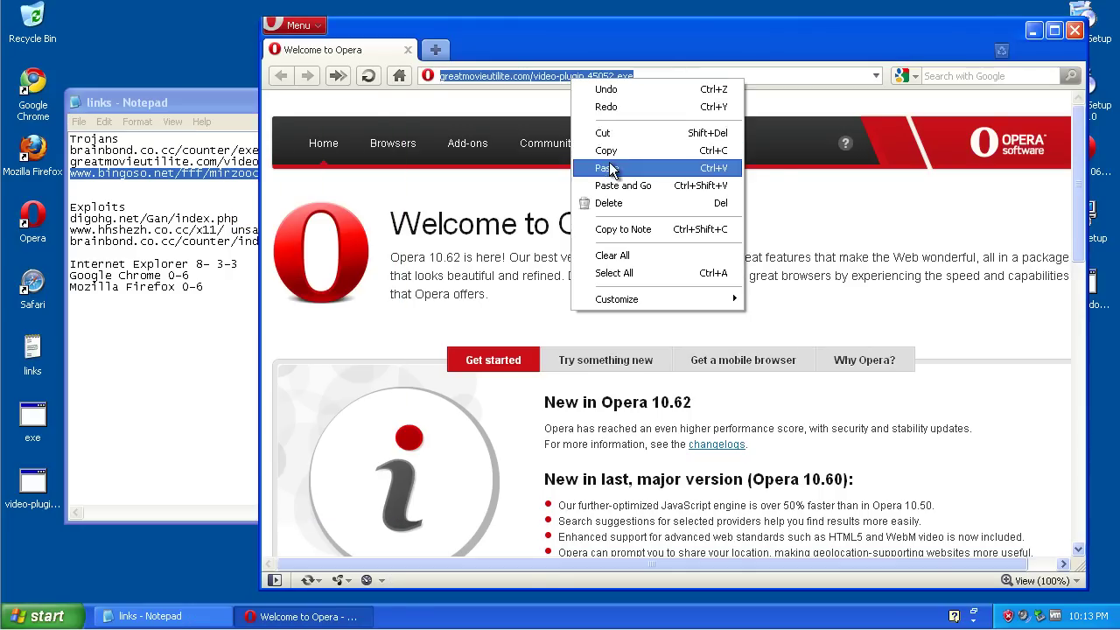
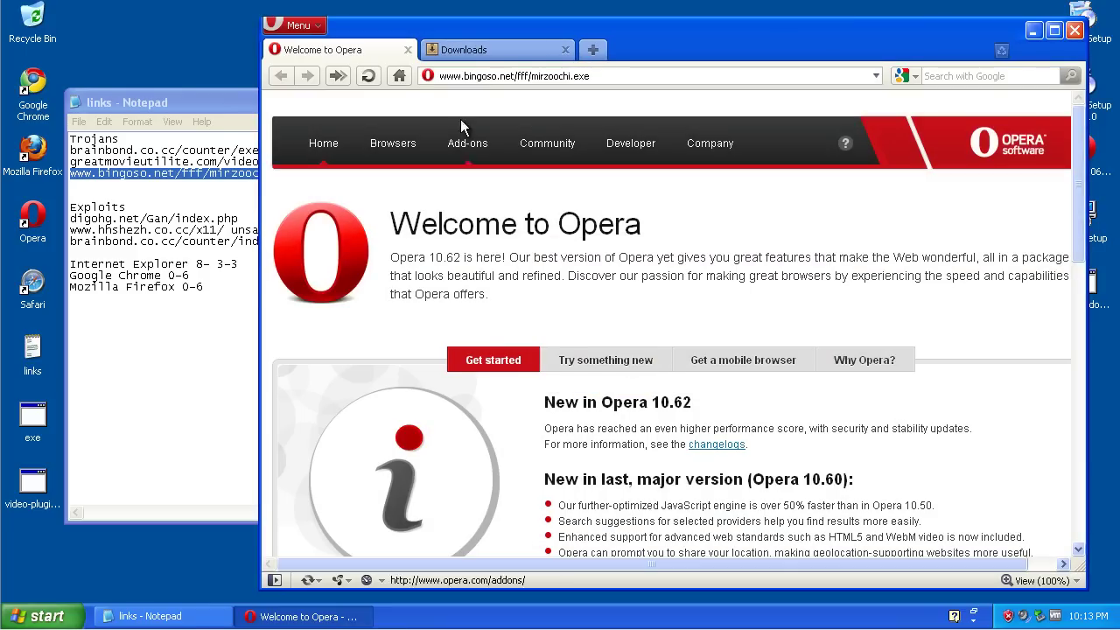
click(540, 54)
click(565, 50)
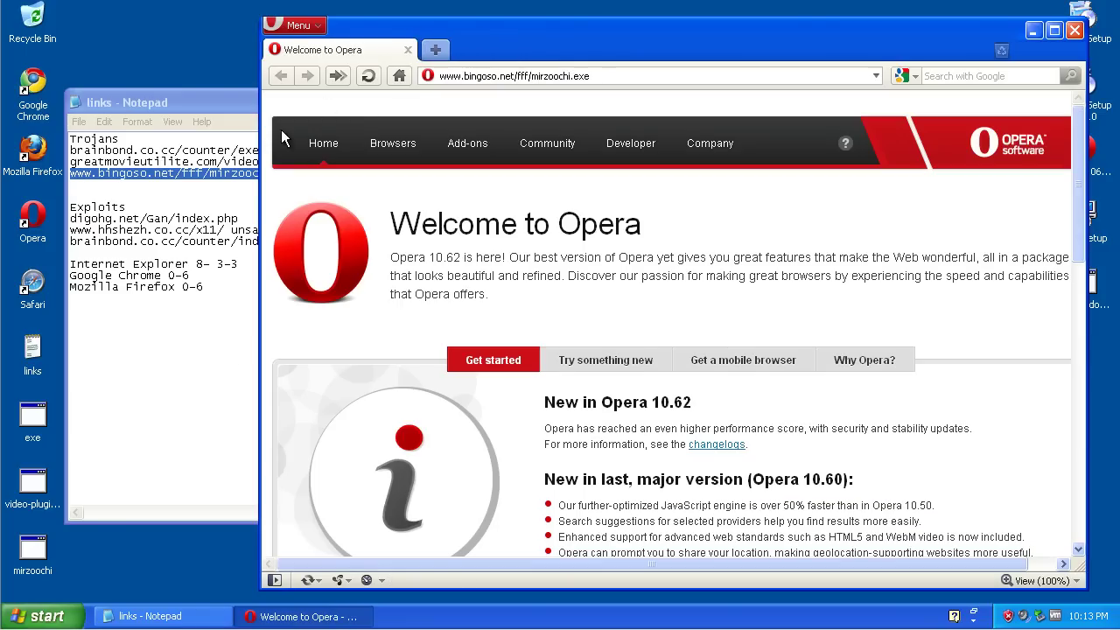
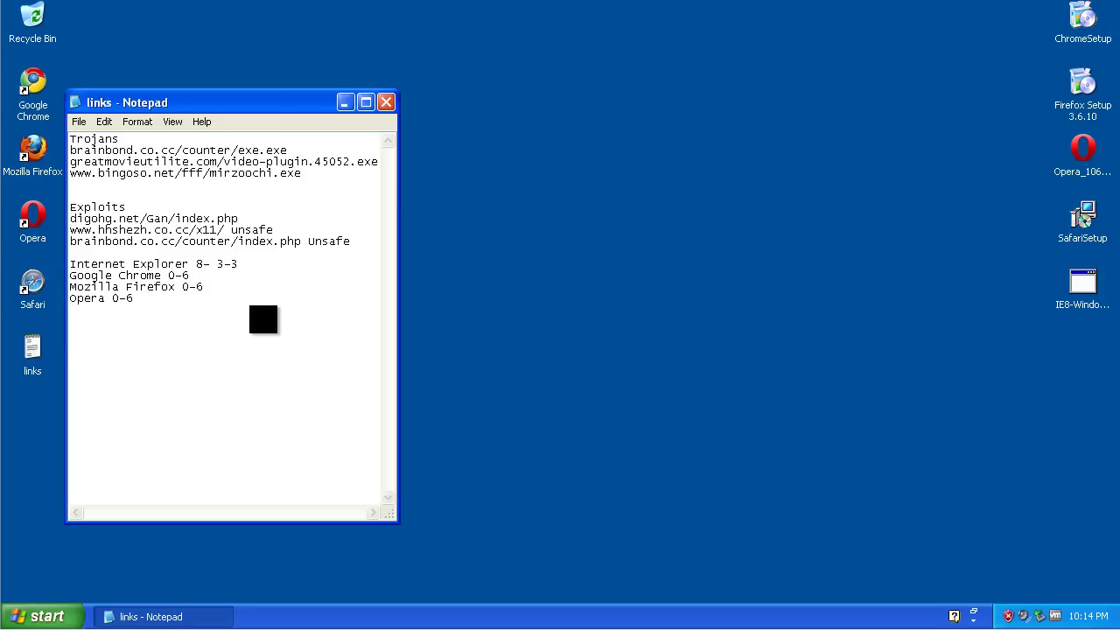
Step: Open Safari beside the Notepad list, decline making it the default browser, and try to load the brainbond.co.cc/counter/exe.exe link
double_click(33, 282)
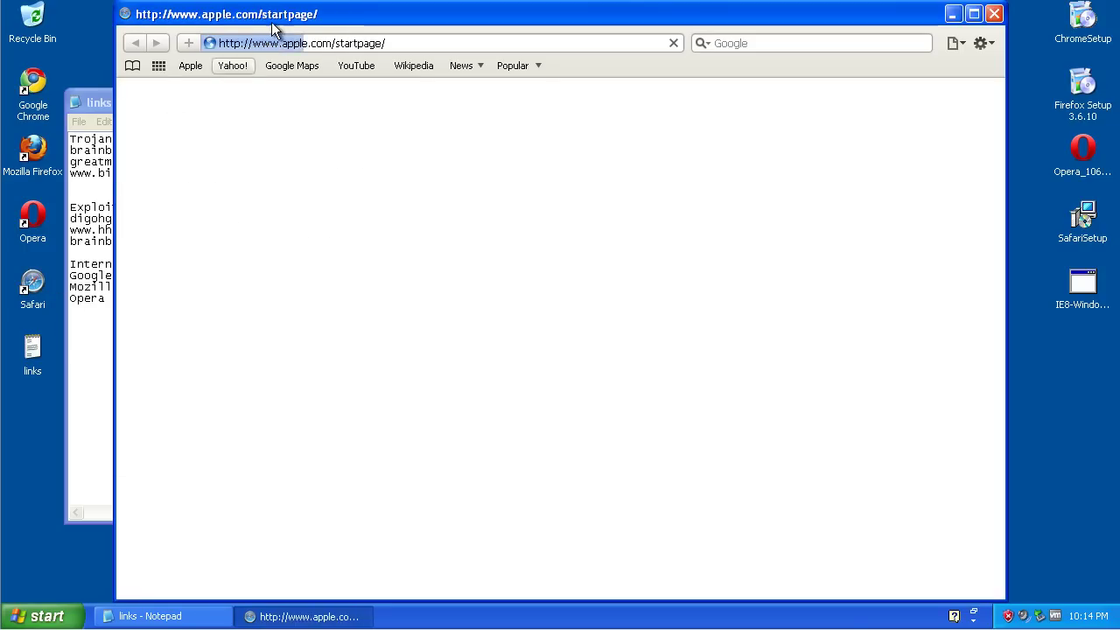
drag(287, 10, 378, 15)
click(172, 90)
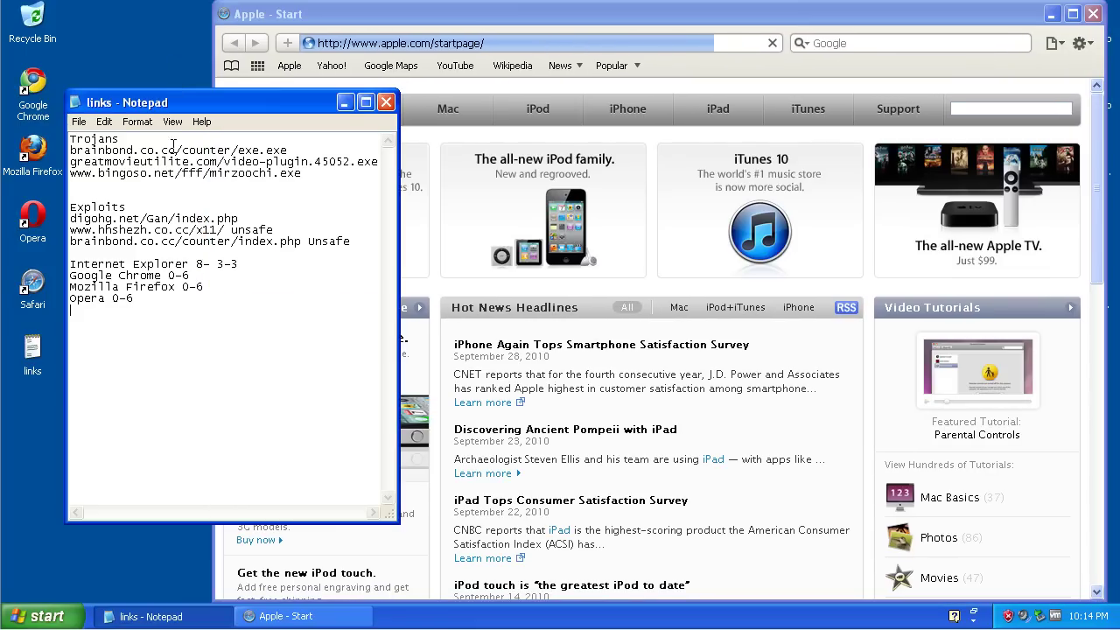
double_click(176, 151)
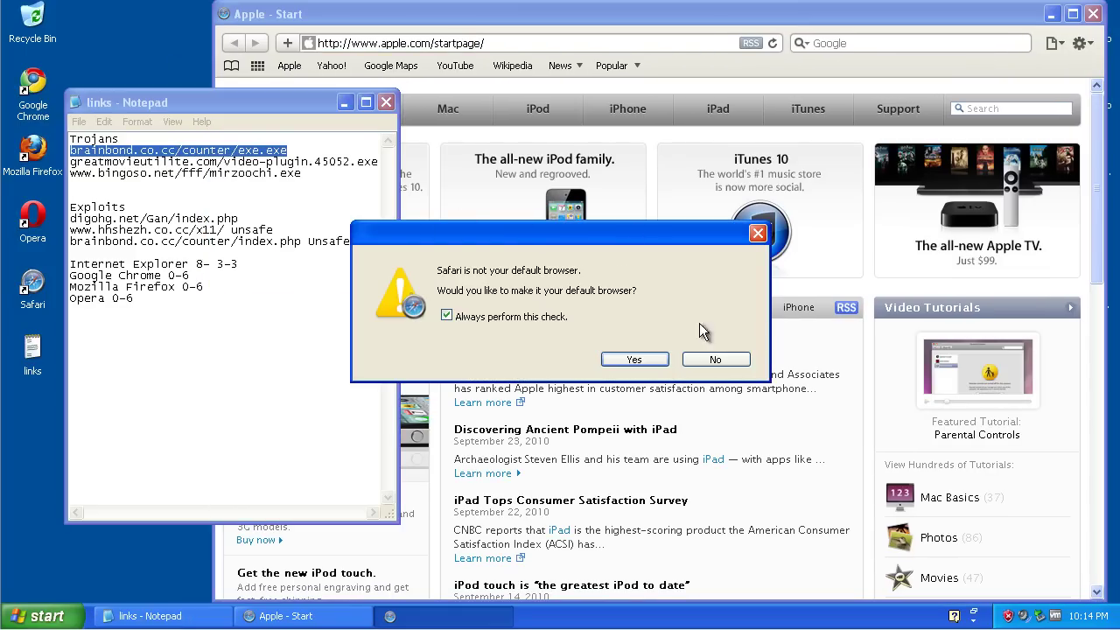
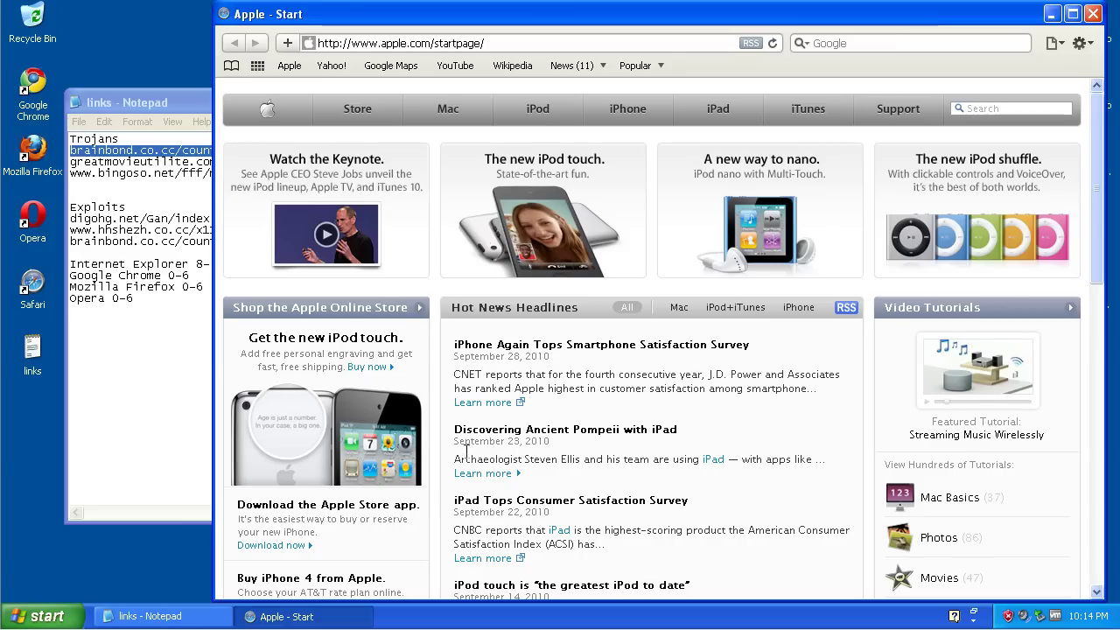
click(512, 44)
right_click(511, 45)
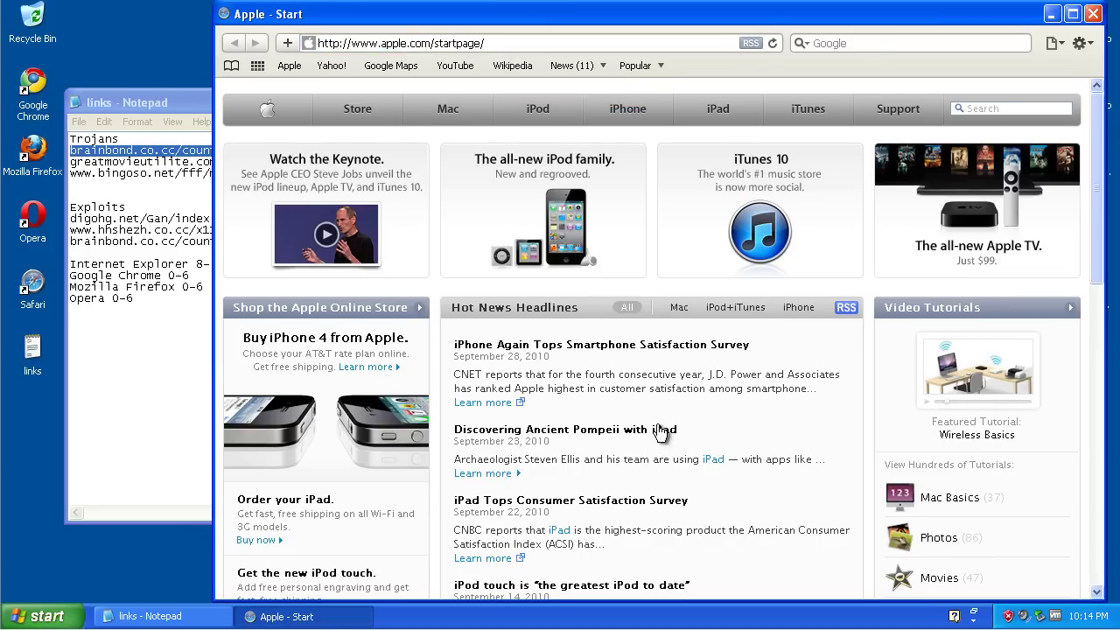
Step: Look over the Apple start page in Safari and load google.com
scroll(761, 337, down, 8)
scroll(683, 403, up, 8)
click(448, 41)
text(google.com)
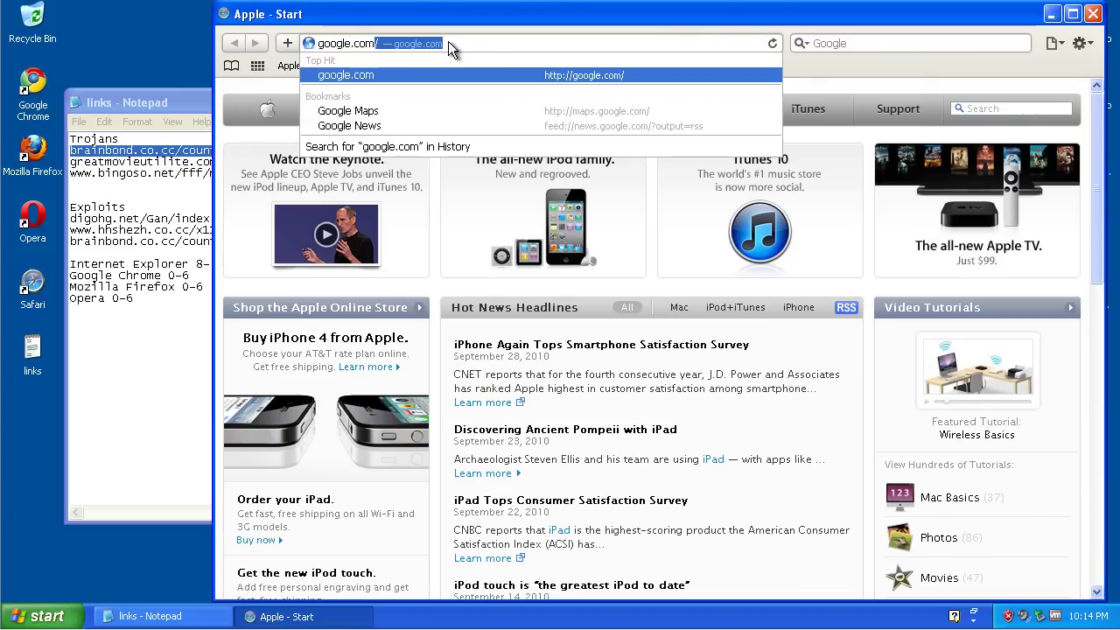
key(Return)
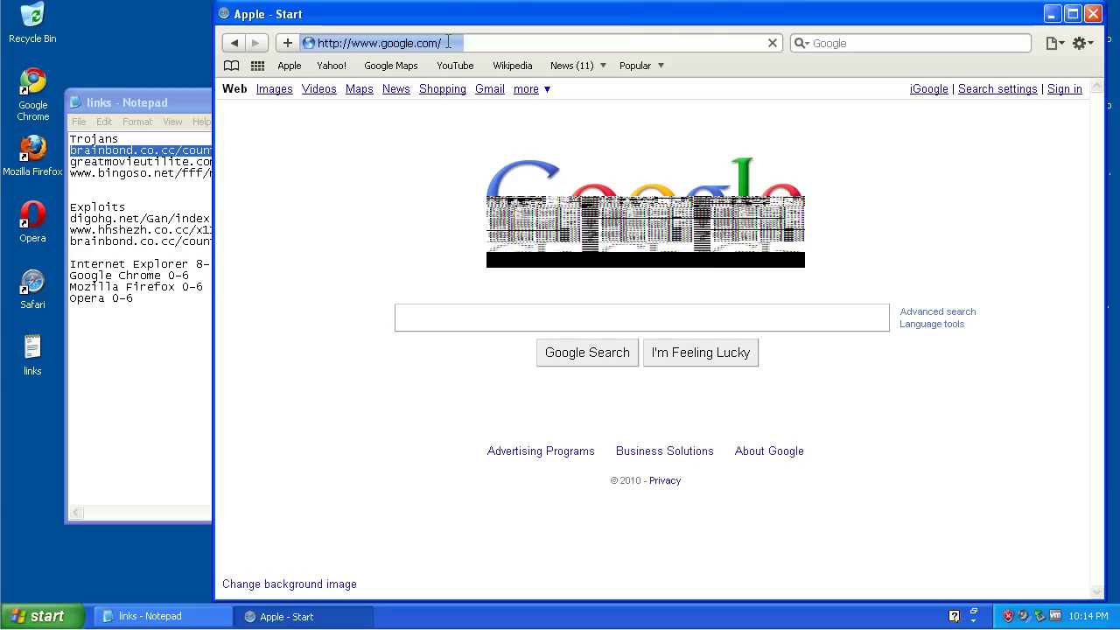
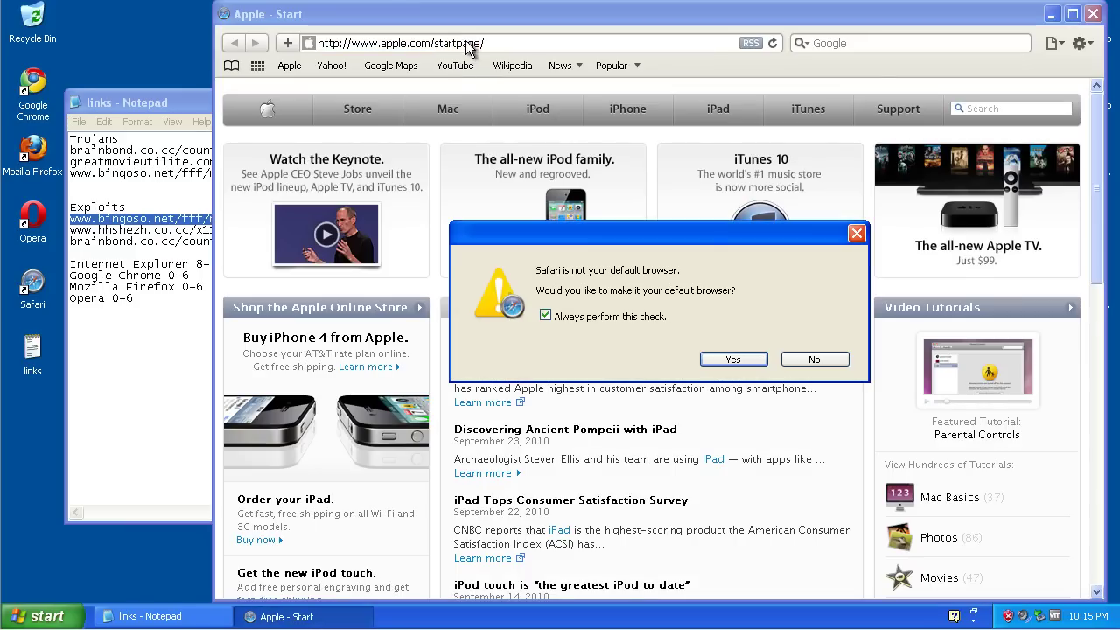
Step: Decline making Safari the default browser, close Safari and shift the Notepad window slightly upward
click(814, 359)
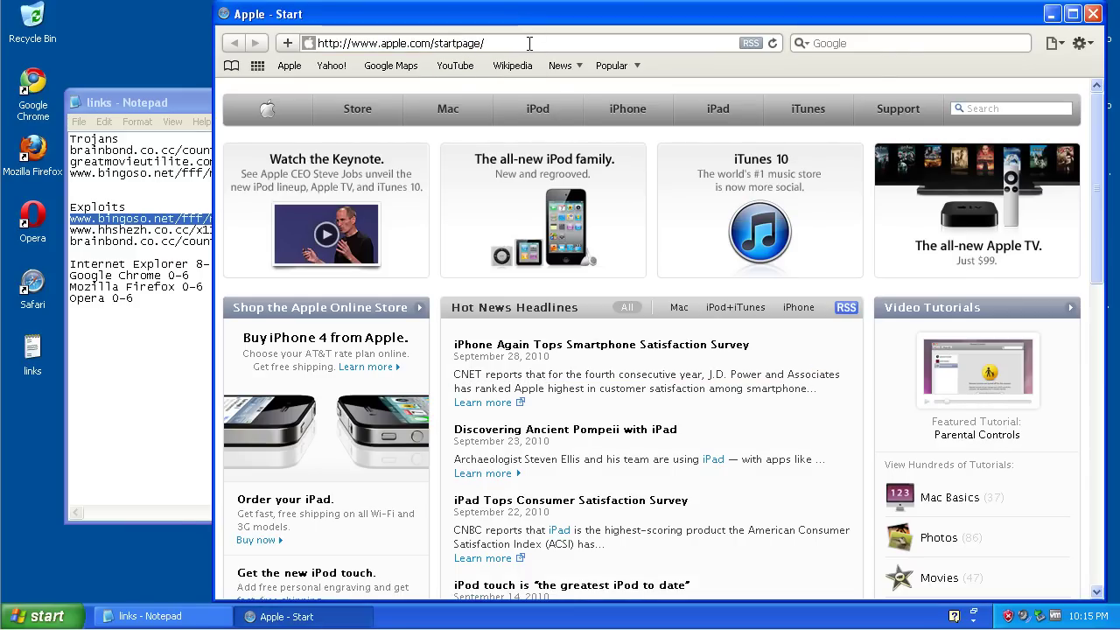
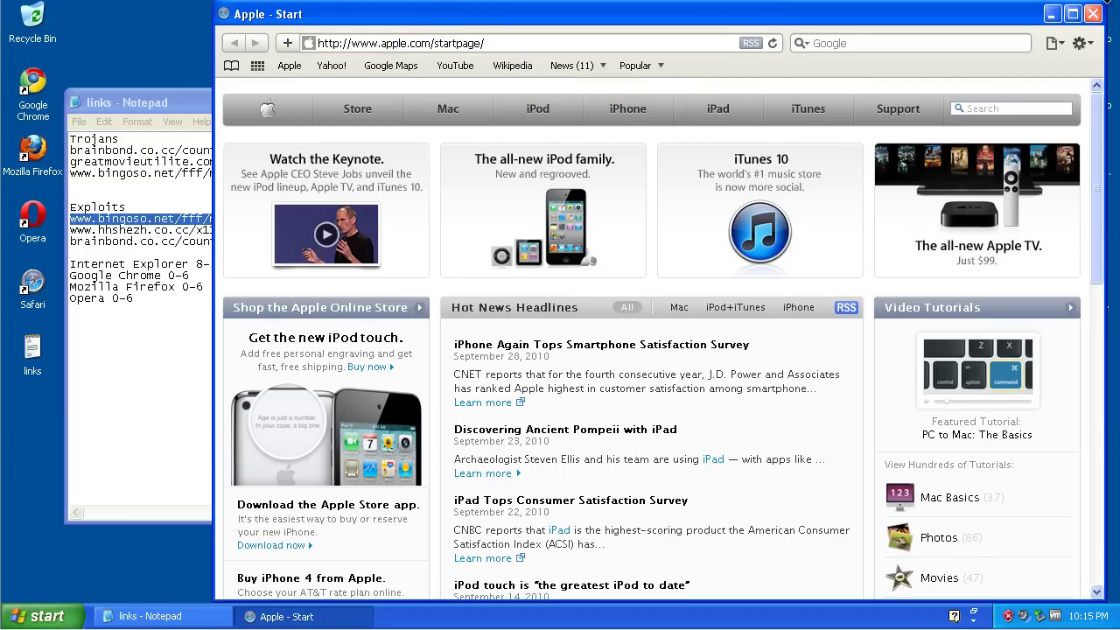
click(1093, 14)
drag(318, 117, 317, 111)
Step: Examine the Trojan and exploit links in the Notepad list, highlighting the entries marked unsafe
key(Down)
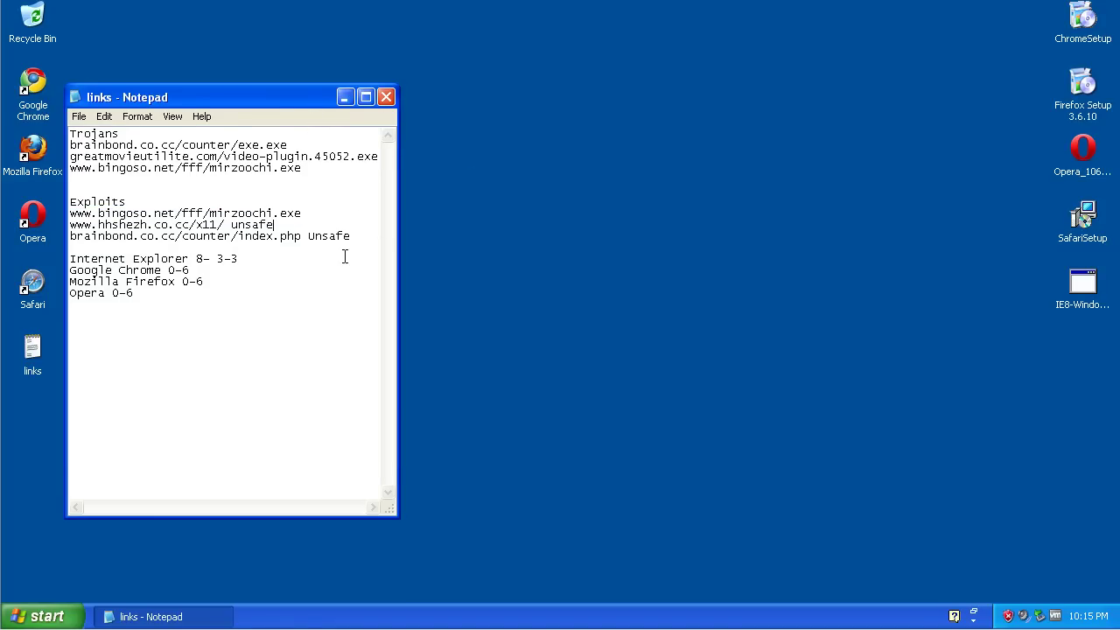
drag(350, 237, 212, 214)
drag(70, 258, 349, 237)
key(Down)
click(224, 145)
drag(350, 237, 291, 236)
click(245, 225)
Step: Review the scores for Internet Explorer 8, Google Chrome, Mozilla Firefox and Opera in Notepad, highlighting the lines being discussed
drag(198, 303, 70, 269)
click(234, 306)
drag(180, 281, 41, 282)
click(206, 300)
drag(174, 279, 49, 278)
click(147, 282)
drag(175, 288, 5, 280)
drag(154, 271, 58, 298)
click(186, 270)
click(134, 306)
click(215, 292)
drag(242, 262, 57, 258)
click(293, 274)
drag(198, 273, 63, 278)
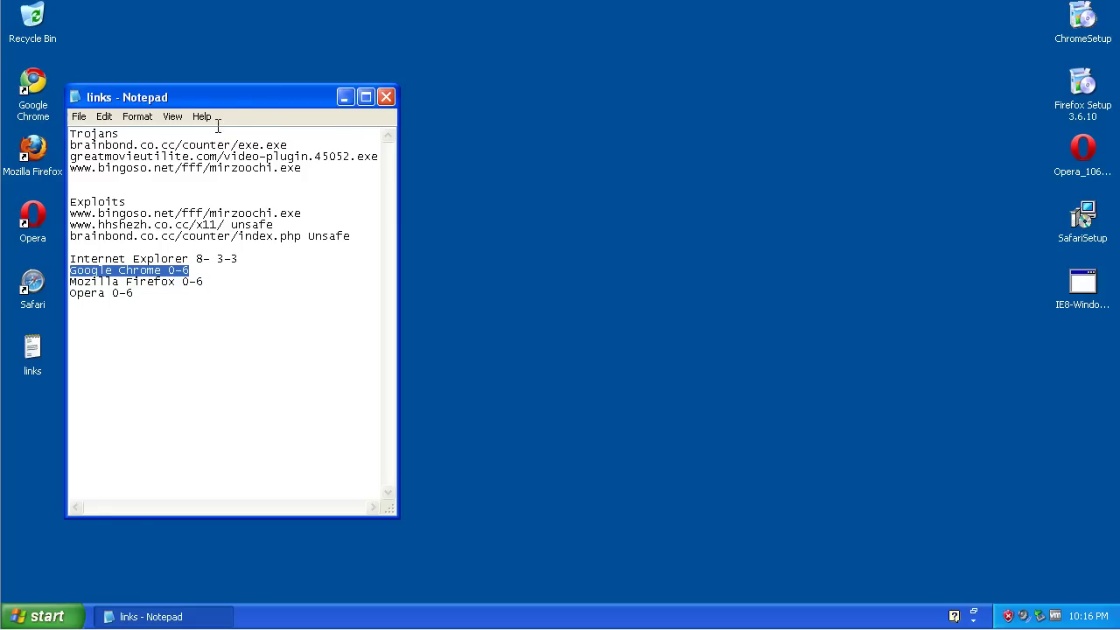
Step: Move the Notepad window away from the desktop icons and compare the Internet Explorer, Chrome and Firefox scores, pointing out Safari on the desktop
drag(238, 97, 290, 90)
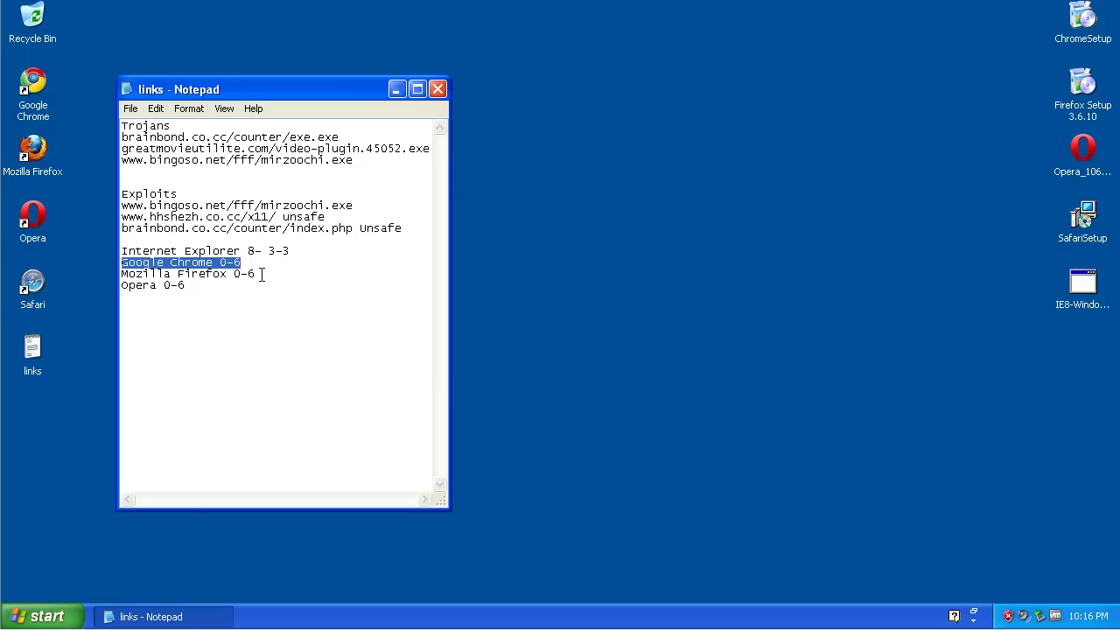
drag(261, 274, 108, 242)
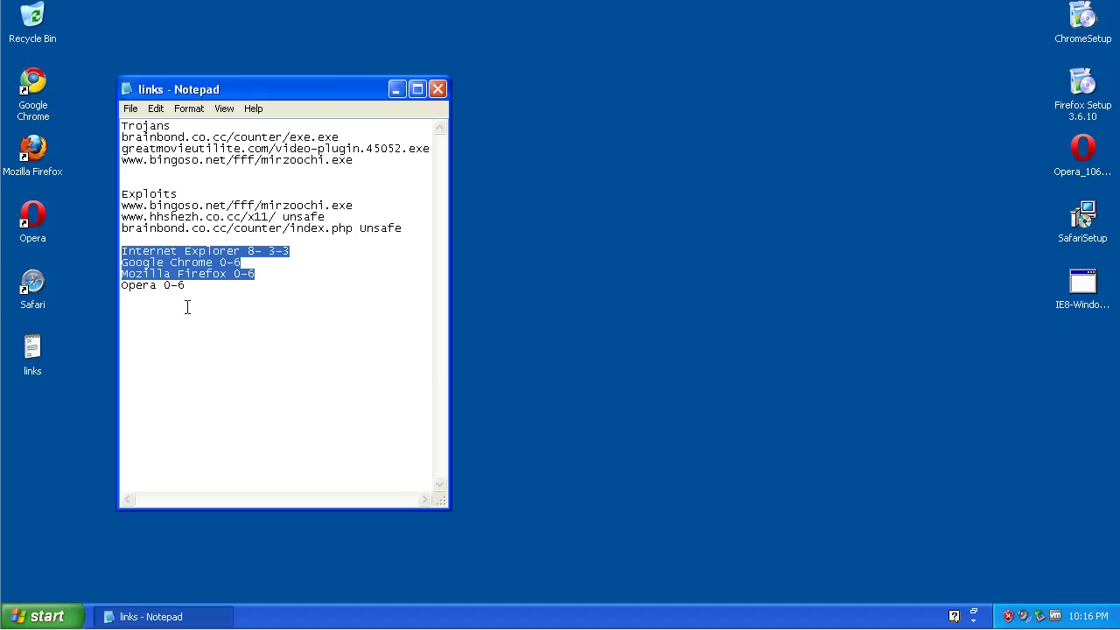
click(38, 289)
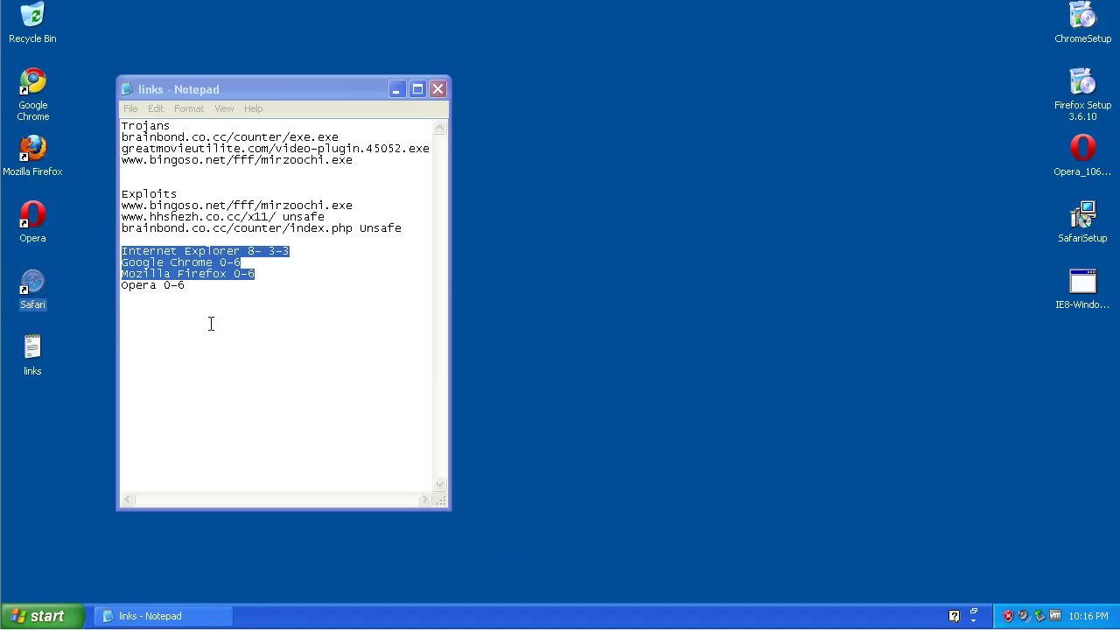
click(226, 297)
drag(291, 251, 125, 240)
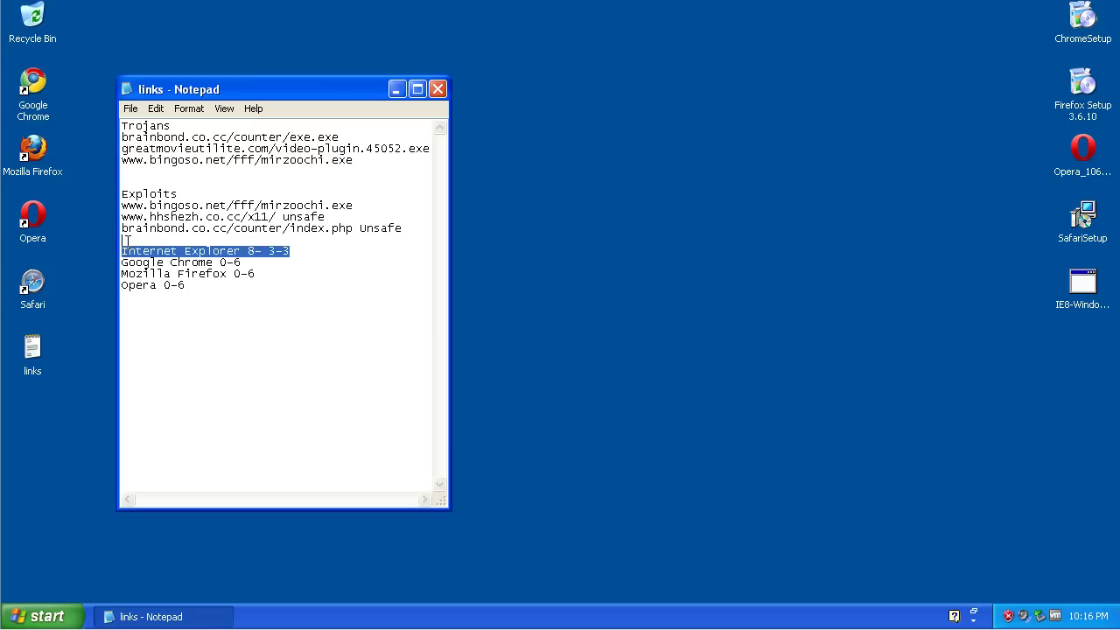
click(35, 284)
click(261, 317)
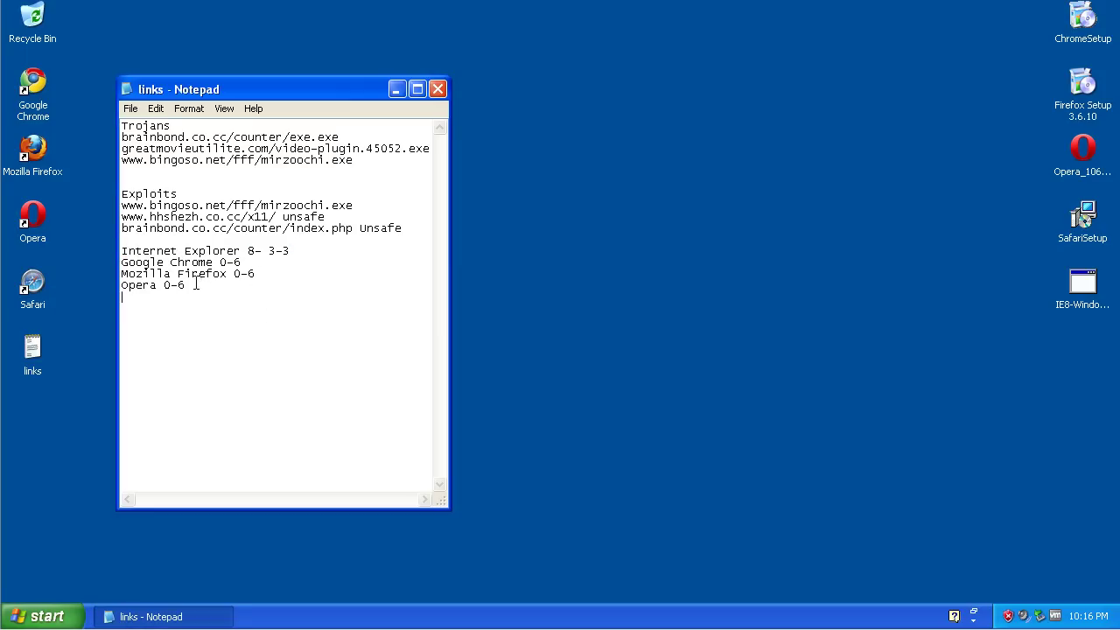
drag(274, 277, 99, 263)
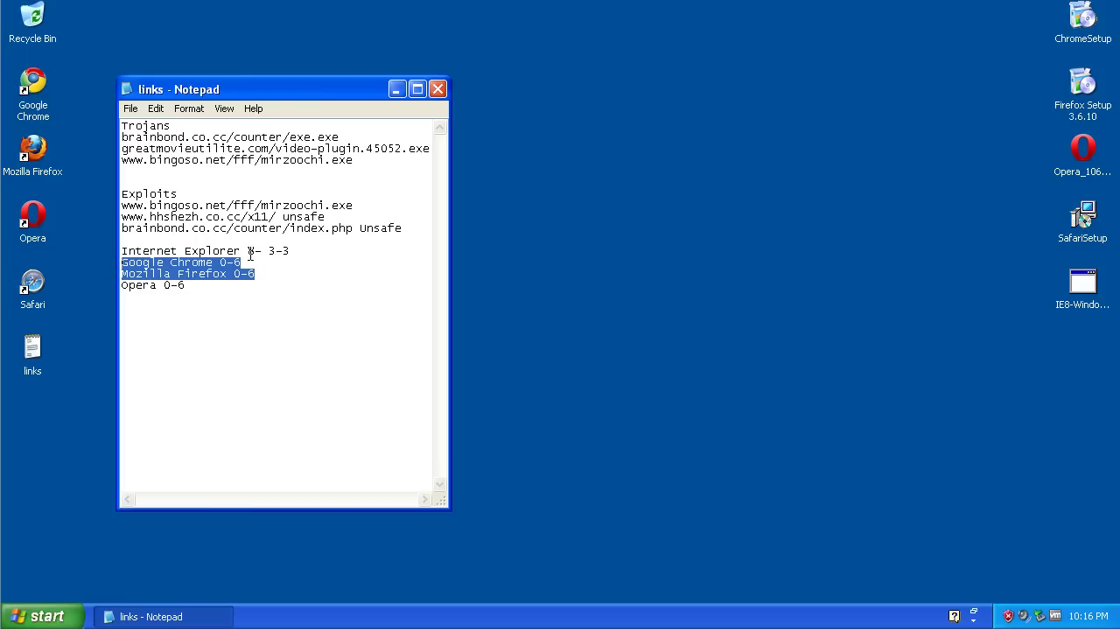
Step: Close the links file in Notepad, saving its changes
click(437, 88)
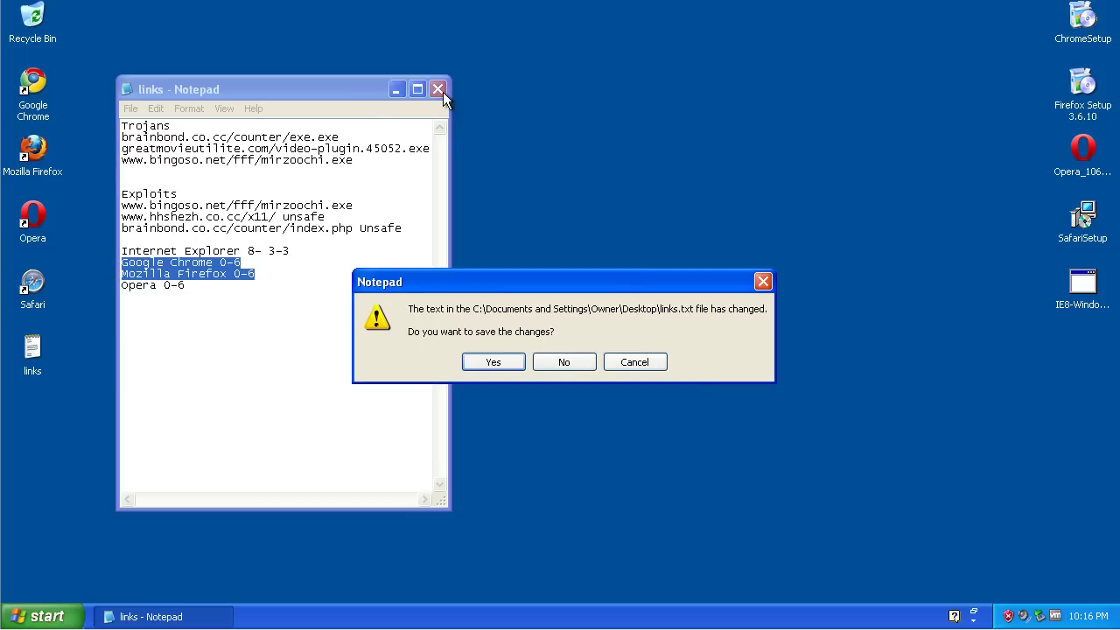
click(494, 363)
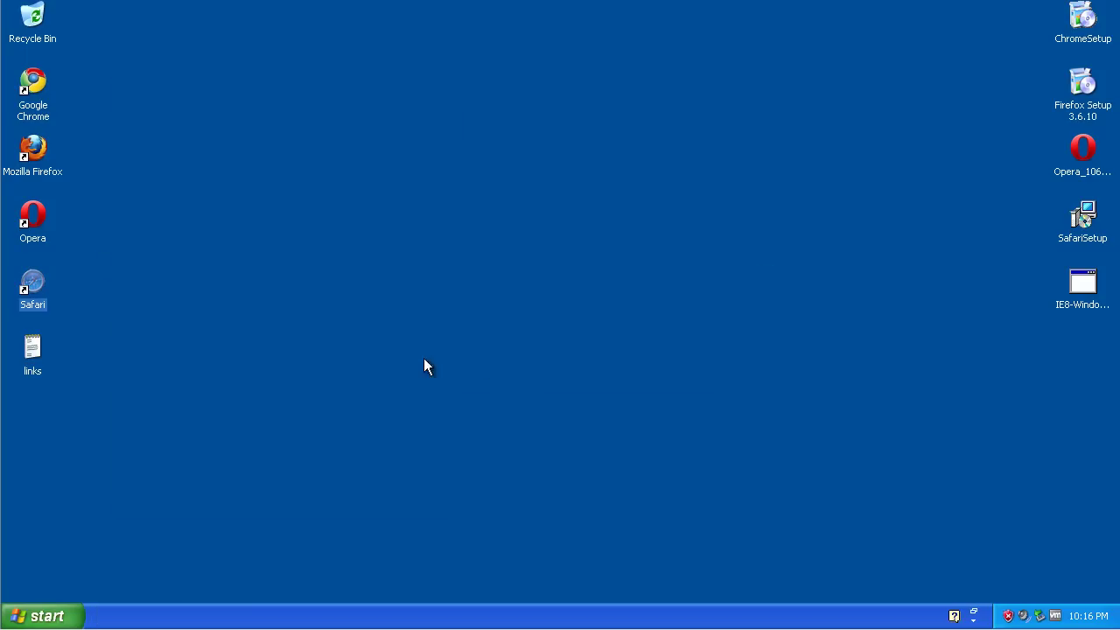